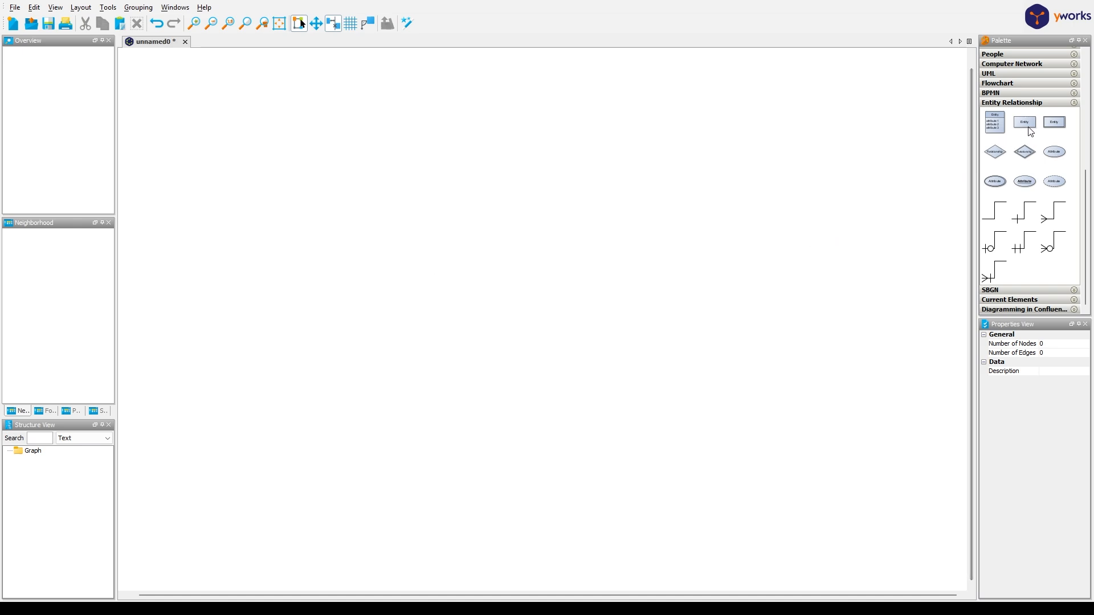
# Step: Place three Entity shapes in a widely spaced horizontal row across the canvas
pyautogui.moveTo(1030, 130); pyautogui.dragTo(262, 266)
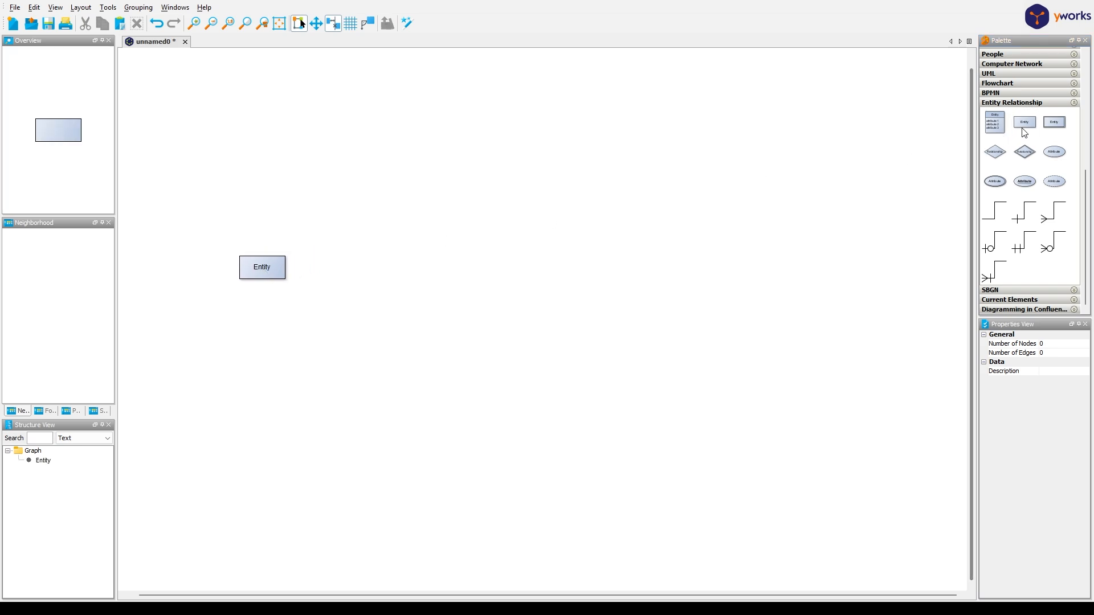
pyautogui.moveTo(1024, 122); pyautogui.dragTo(495, 268)
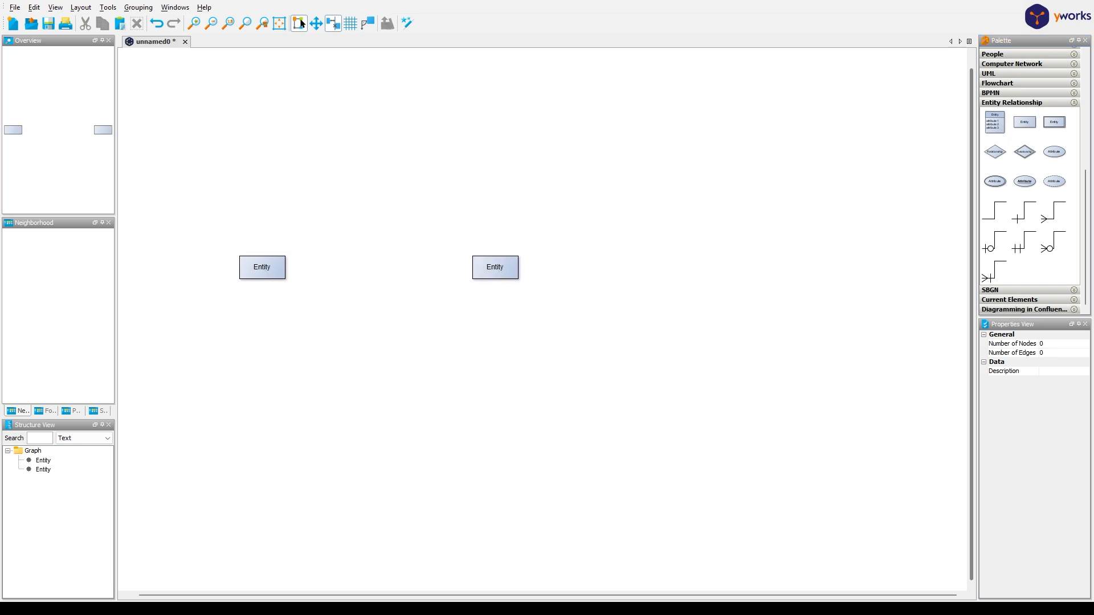
pyautogui.moveTo(1046, 126); pyautogui.dragTo(767, 267)
# Step: Label the first entity in the row Mahasiswa
pyautogui.doubleClick(263, 267)
pyautogui.write('M')
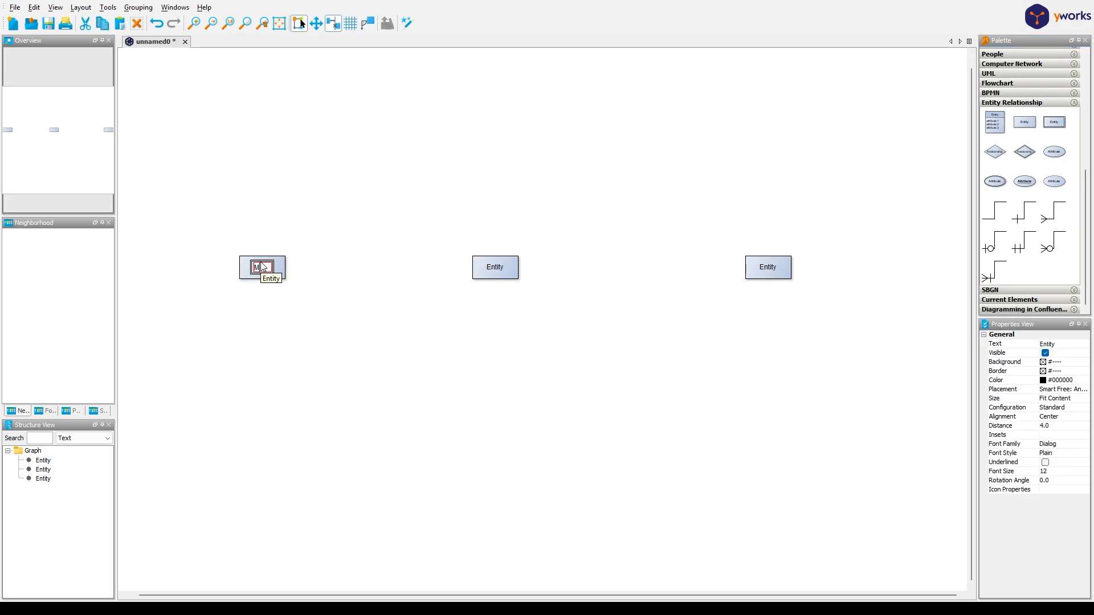
pyautogui.write('ahasiswa')
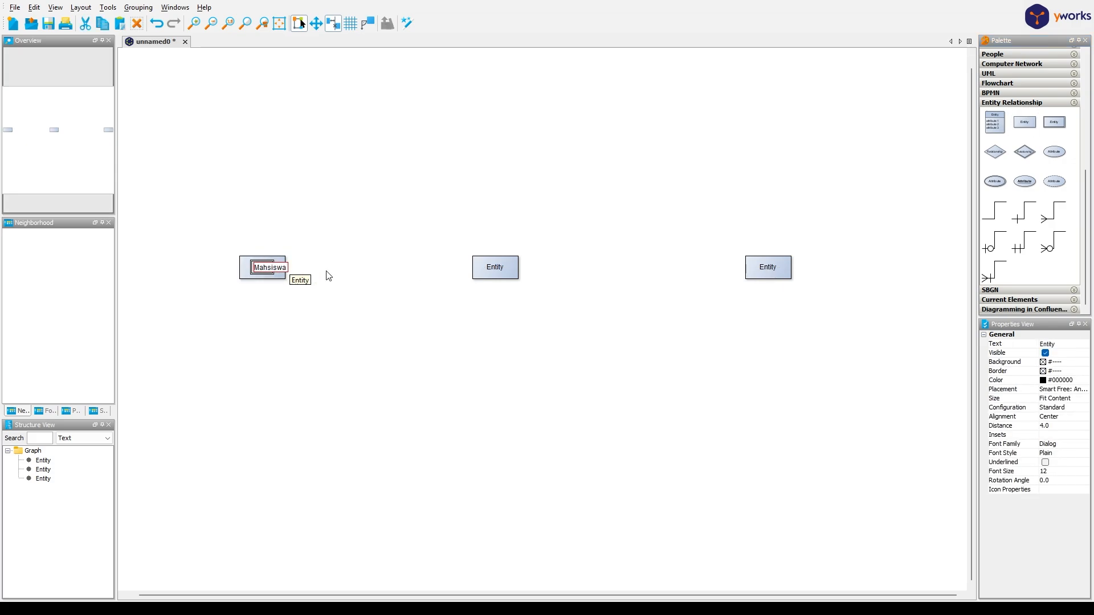
pyautogui.press('BackSpace')
pyautogui.press('BackSpace')
pyautogui.press('BackSpace')
pyautogui.press('BackSpace')
pyautogui.press('BackSpace')
pyautogui.write('asiswa')
pyautogui.press('Return')
# Step: Label the middle entity Mata Kuliah and the last entity in the row Dosen
pyautogui.doubleClick(497, 272)
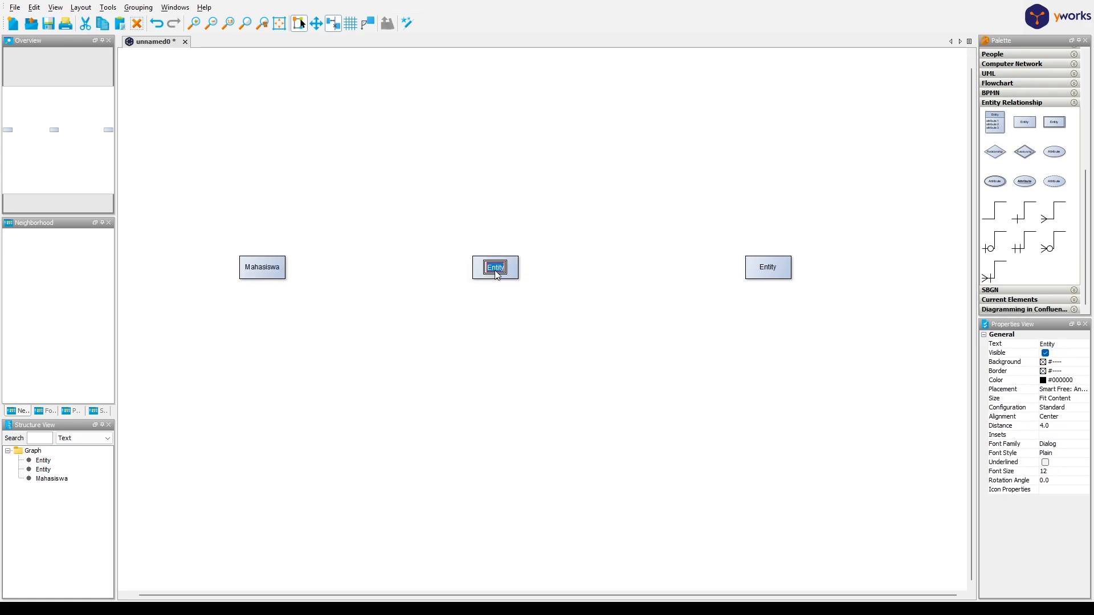
pyautogui.write('Mata Kuliah')
pyautogui.press('Return')
pyautogui.doubleClick(772, 272)
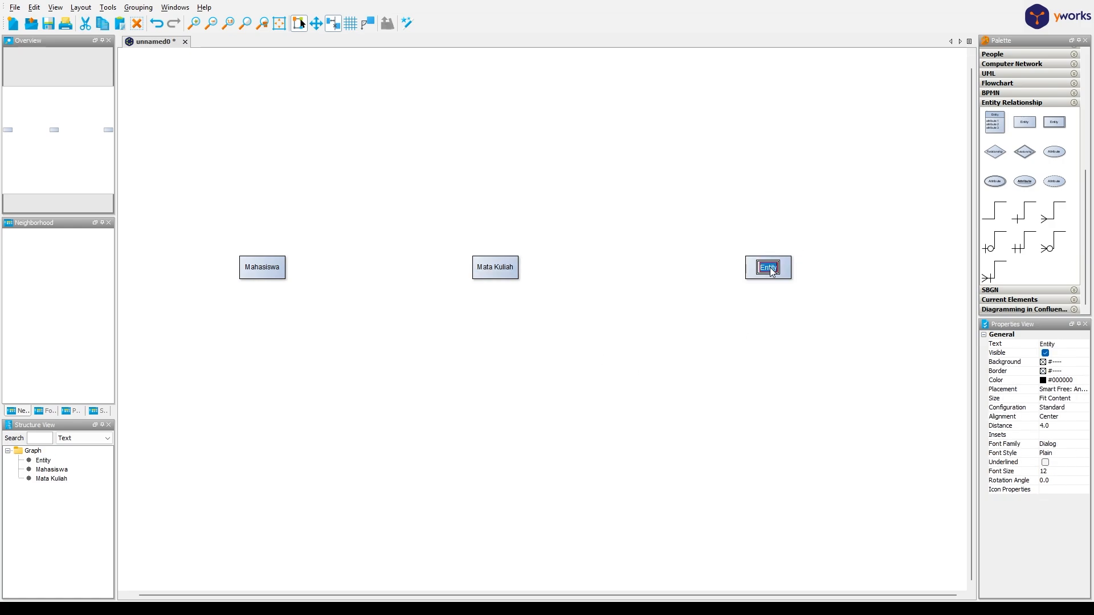
pyautogui.write('Dosen')
pyautogui.press('Return')
# Step: Enlarge the Mata Kuliah, Dosen and Mahasiswa entity boxes around their labels
pyautogui.click(499, 272)
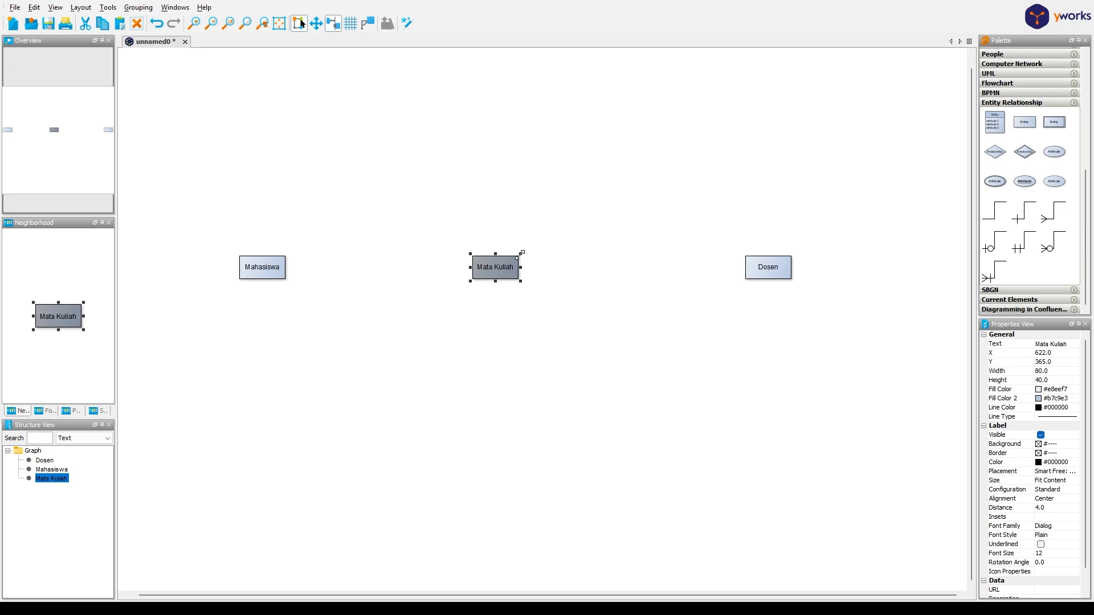
pyautogui.moveTo(520, 253); pyautogui.dragTo(539, 246)
pyautogui.click(772, 263)
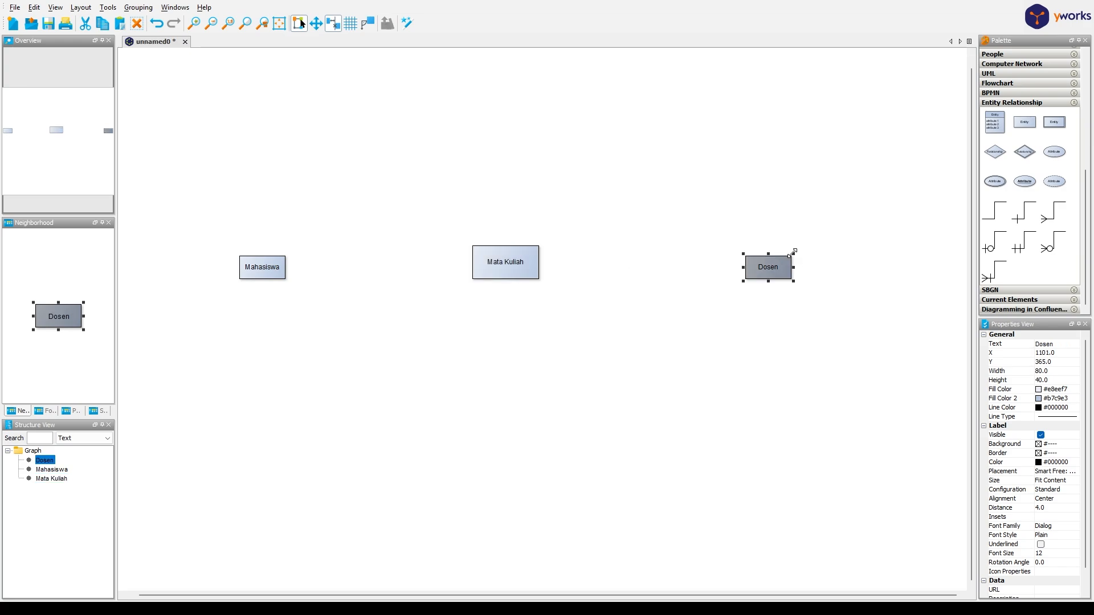
pyautogui.moveTo(793, 254); pyautogui.dragTo(806, 249)
pyautogui.click(280, 264)
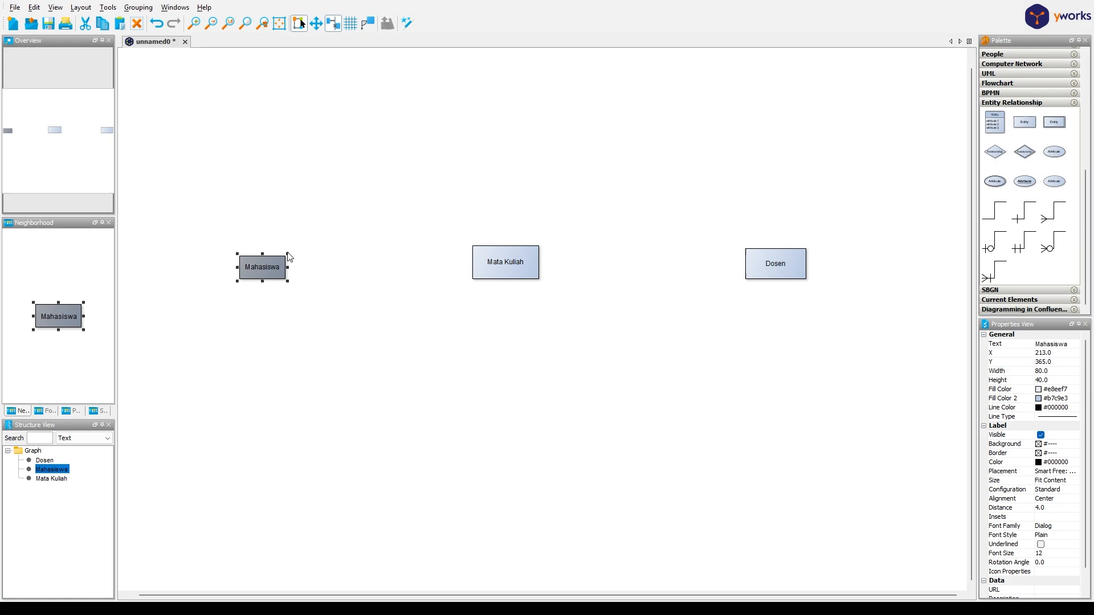
pyautogui.moveTo(287, 254)
pyautogui.mouseDown()
pyautogui.moveTo(311, 243)
pyautogui.moveTo(286, 258)
pyautogui.mouseUp()
pyautogui.click(748, 257)
pyautogui.moveTo(744, 247)
pyautogui.mouseDown()
pyautogui.moveTo(728, 240)
pyautogui.moveTo(752, 251)
pyautogui.mouseUp()
pyautogui.click(632, 320)
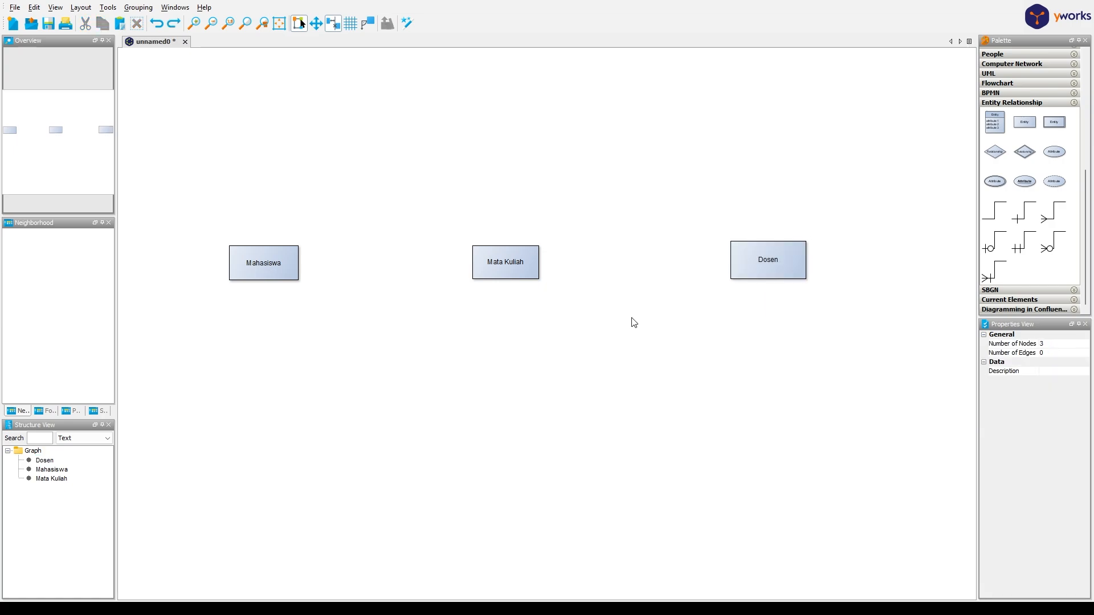
# Step: Enlarge the Mata Kuliah entity to about 130 × 65 and shift it slightly towards Dosen, level with it
pyautogui.click(533, 269)
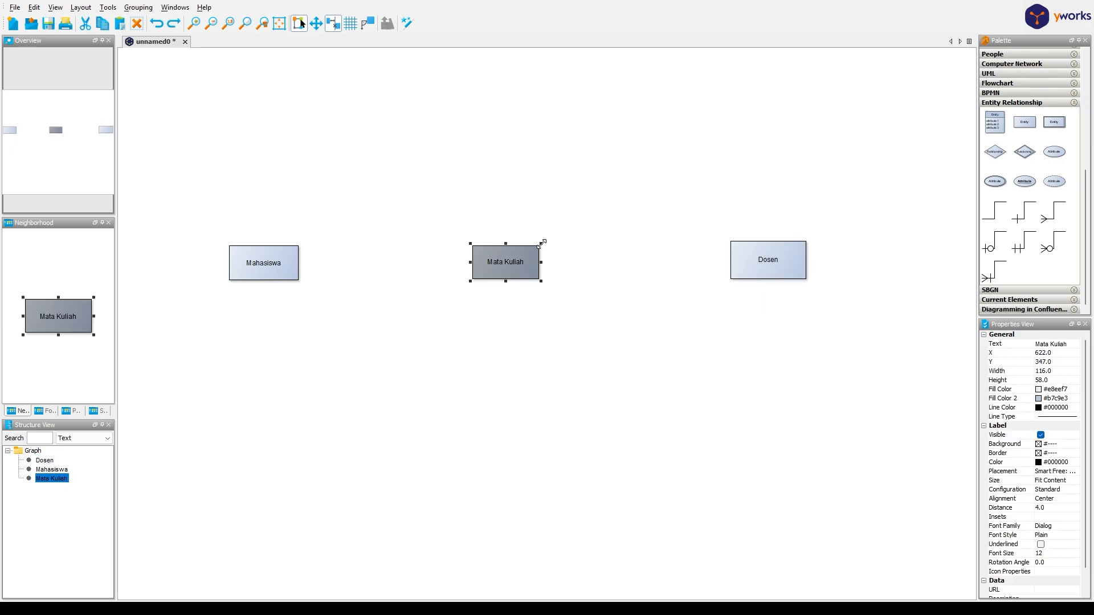
pyautogui.moveTo(541, 243); pyautogui.dragTo(544, 261)
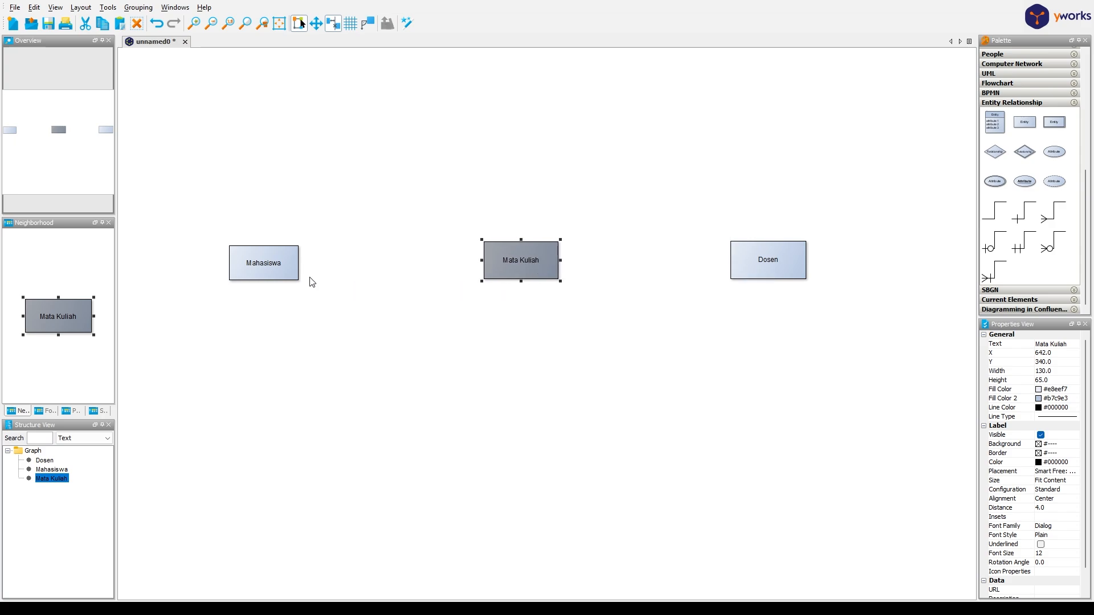
pyautogui.click(296, 276)
pyautogui.click(286, 283)
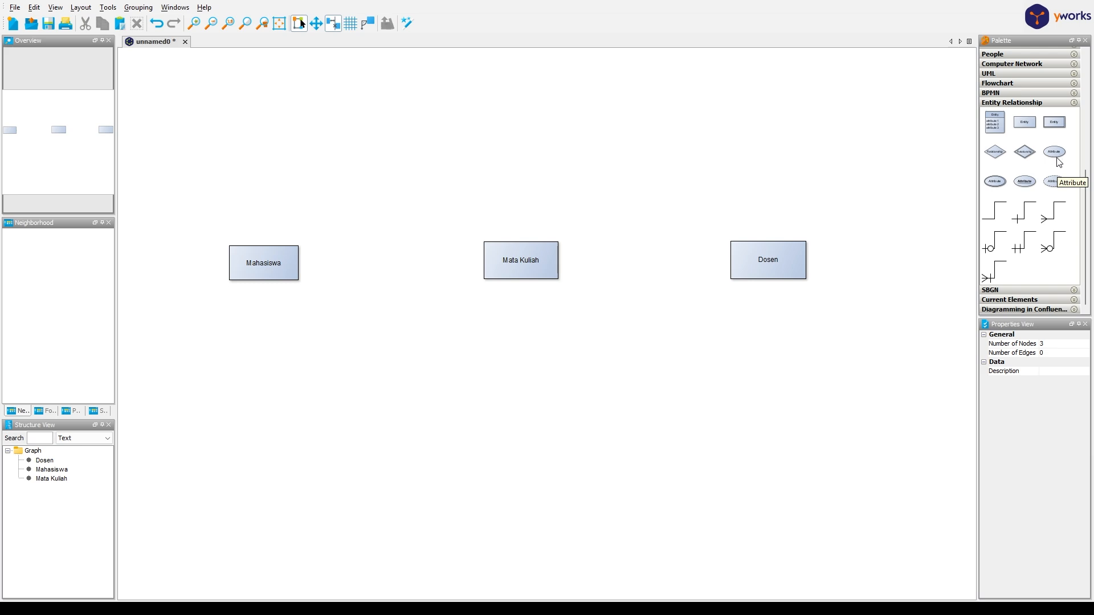
# Step: Place a plain attribute below Mahasiswa and a primary-key attribute above it, labelling the key NIM
pyautogui.moveTo(1056, 152); pyautogui.dragTo(220, 342)
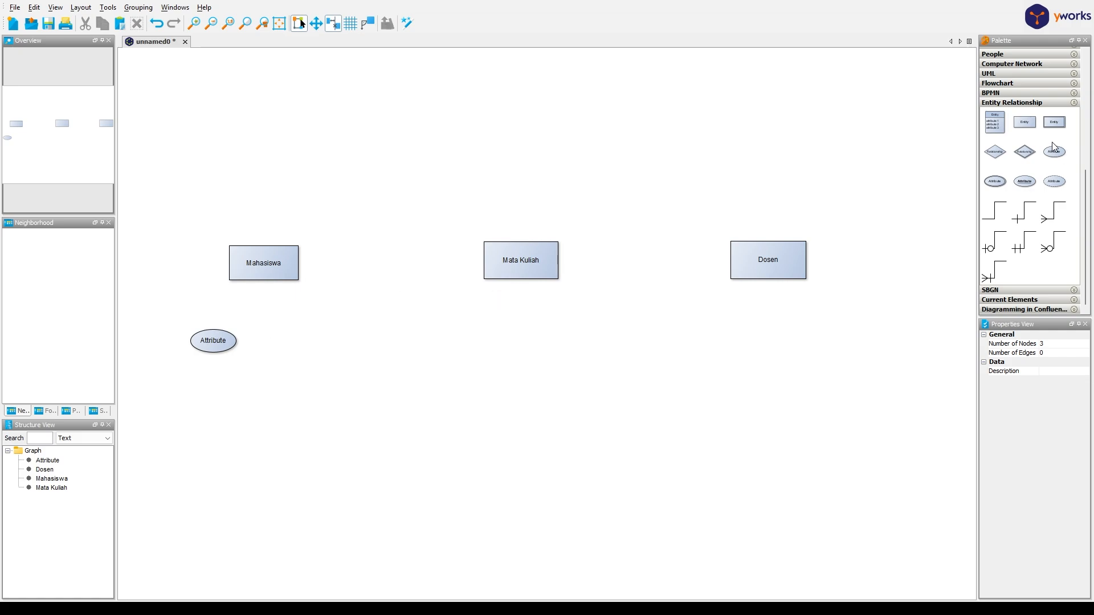
pyautogui.moveTo(1025, 181); pyautogui.dragTo(236, 177)
pyautogui.click(237, 178)
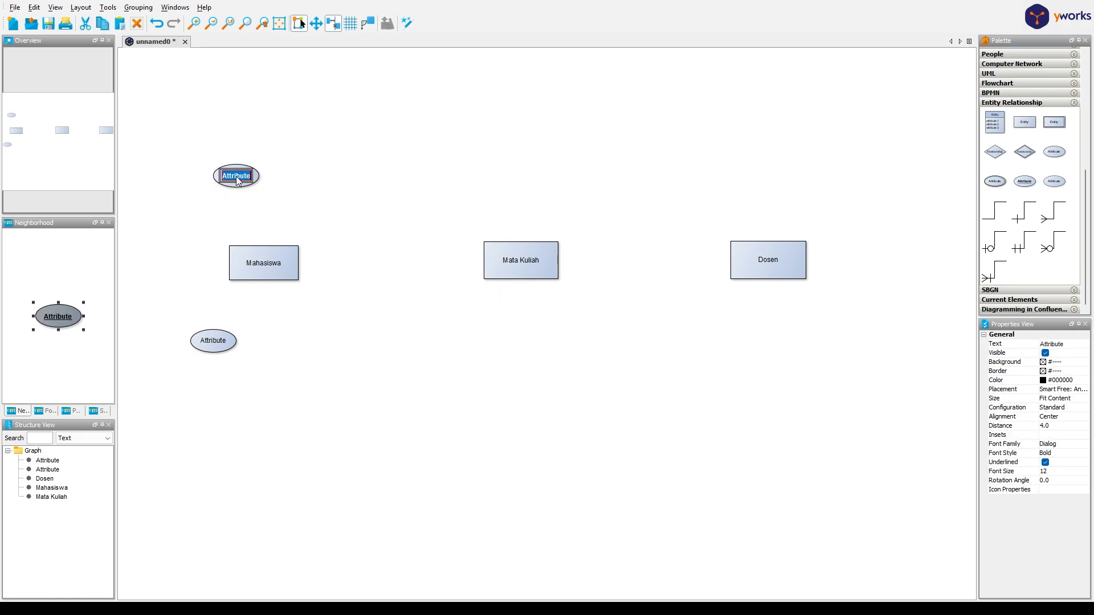
pyautogui.write('NIM')
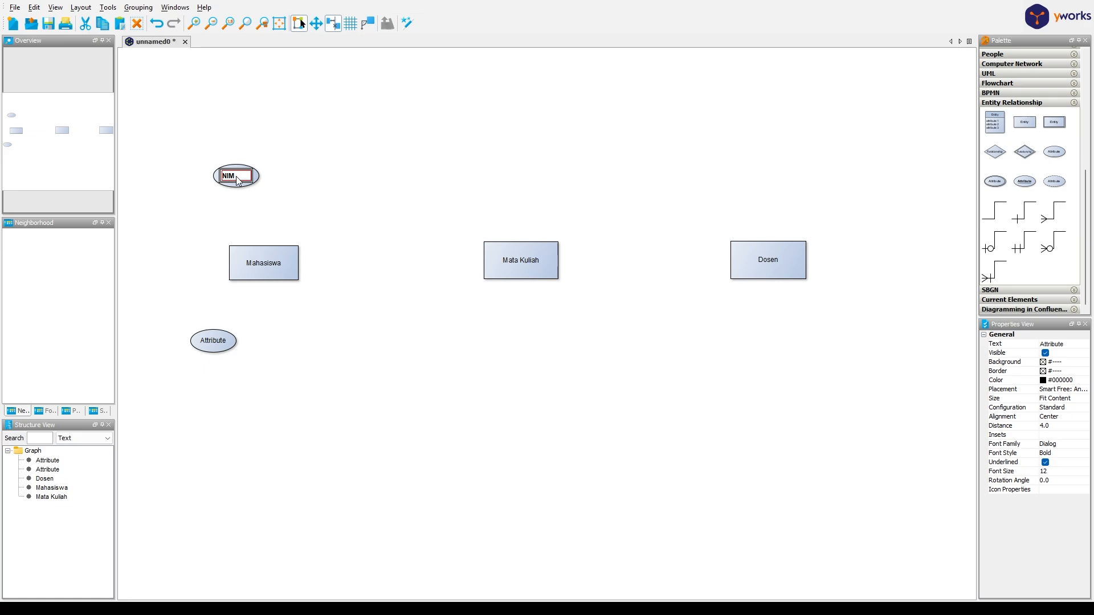
pyautogui.click(374, 141)
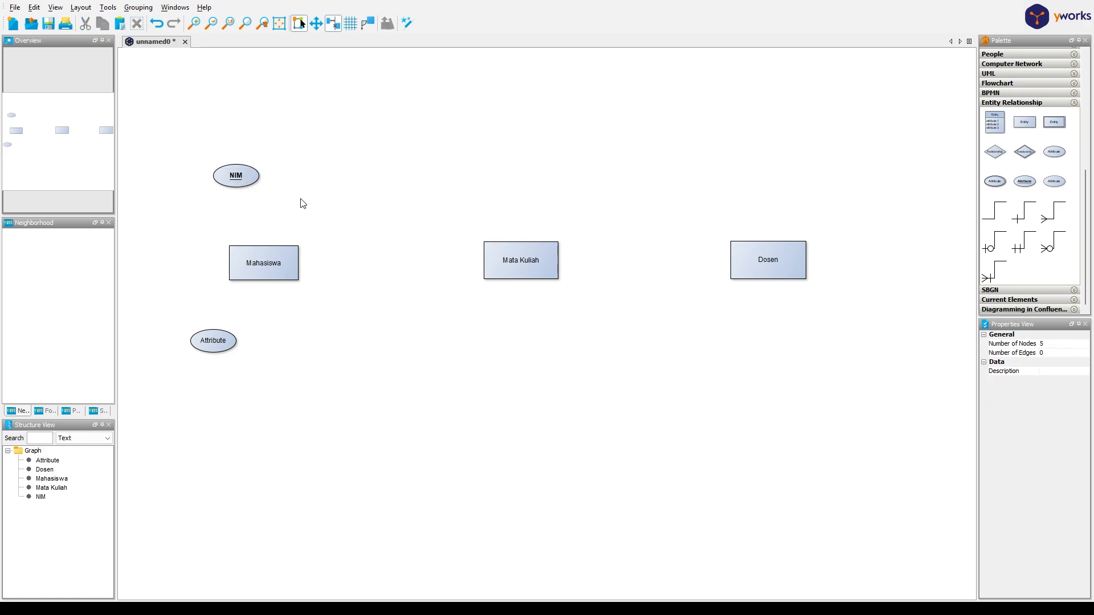
pyautogui.click(252, 176)
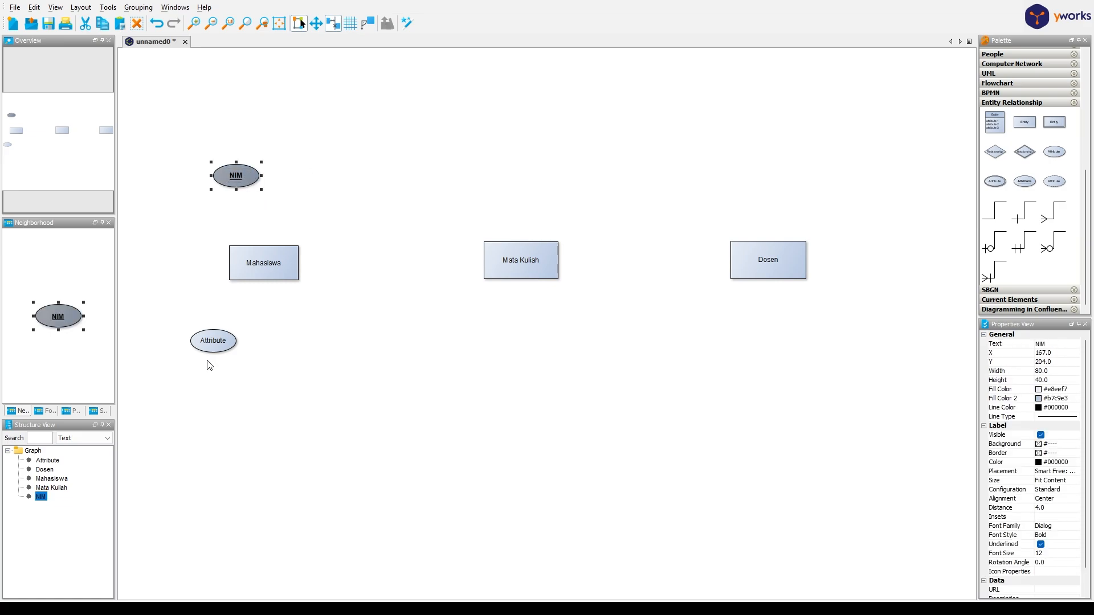
# Step: Label the plain attribute below Mahasiswa nama_mahasiswa
pyautogui.click(211, 342)
pyautogui.doubleClick(213, 344)
pyautogui.write('nama')
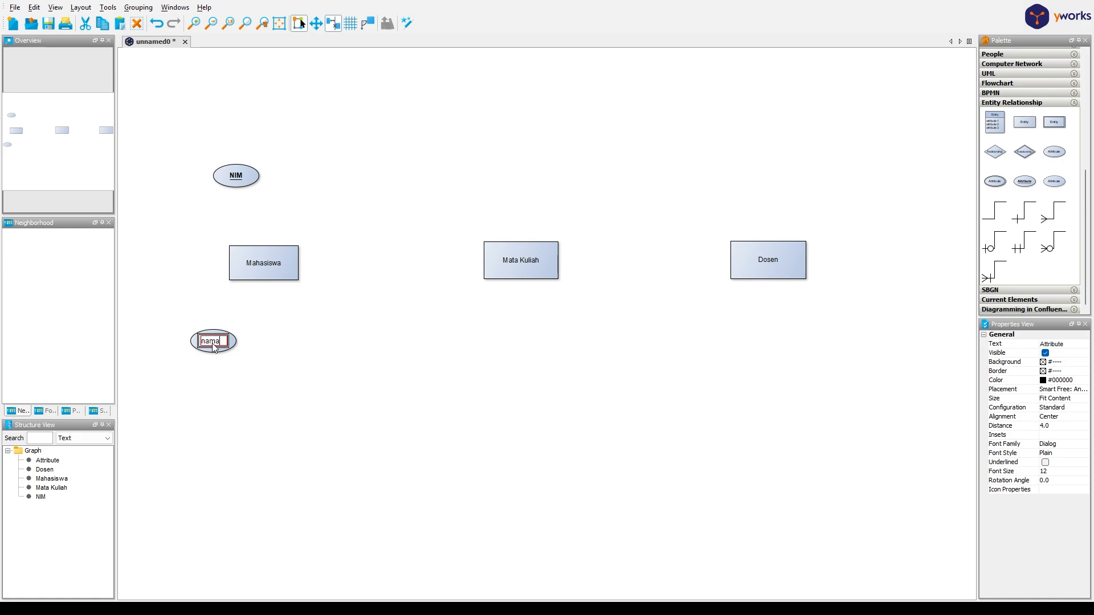
pyautogui.write('_mahasiswa')
pyautogui.press('Return')
# Step: Enlarge the nama_mahasiswa oval to about 130 × 65 and the NIM oval to a similar size
pyautogui.click(216, 337)
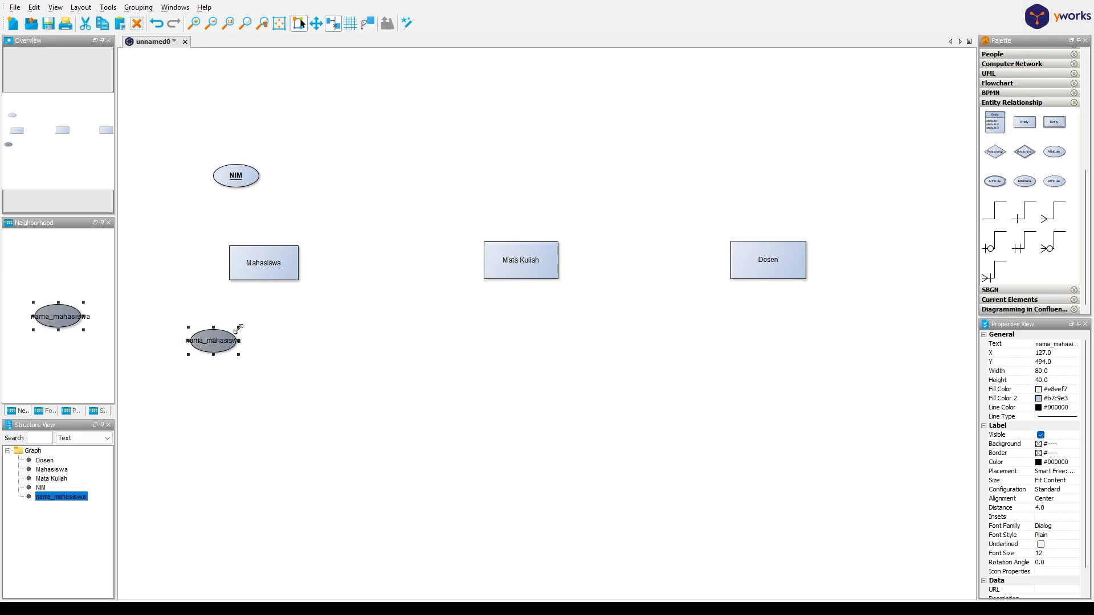
pyautogui.moveTo(239, 328); pyautogui.dragTo(265, 314)
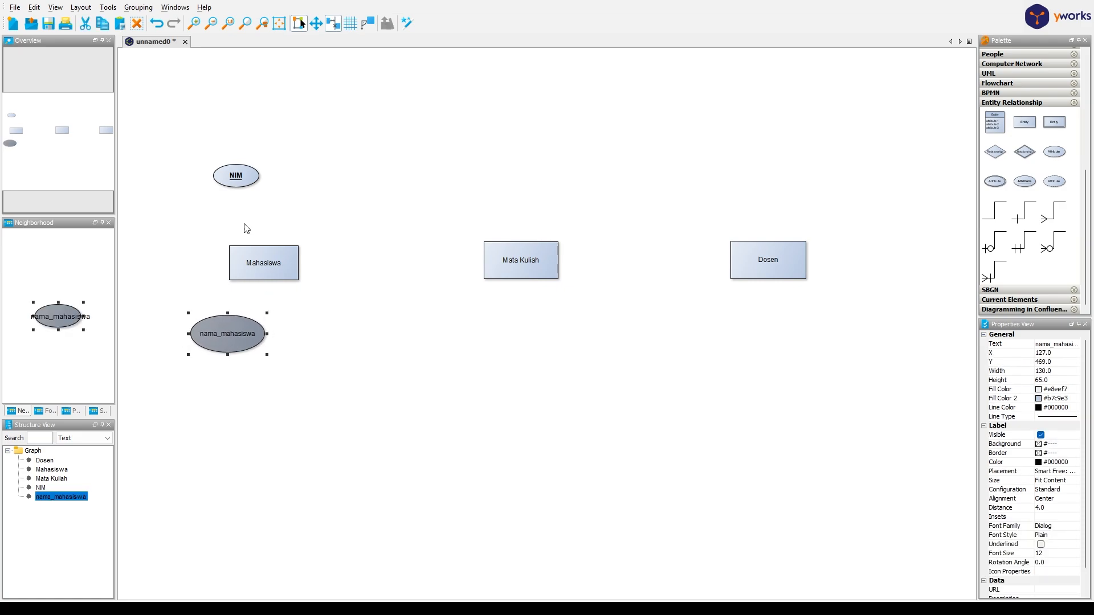
pyautogui.click(244, 183)
pyautogui.moveTo(262, 189); pyautogui.dragTo(284, 200)
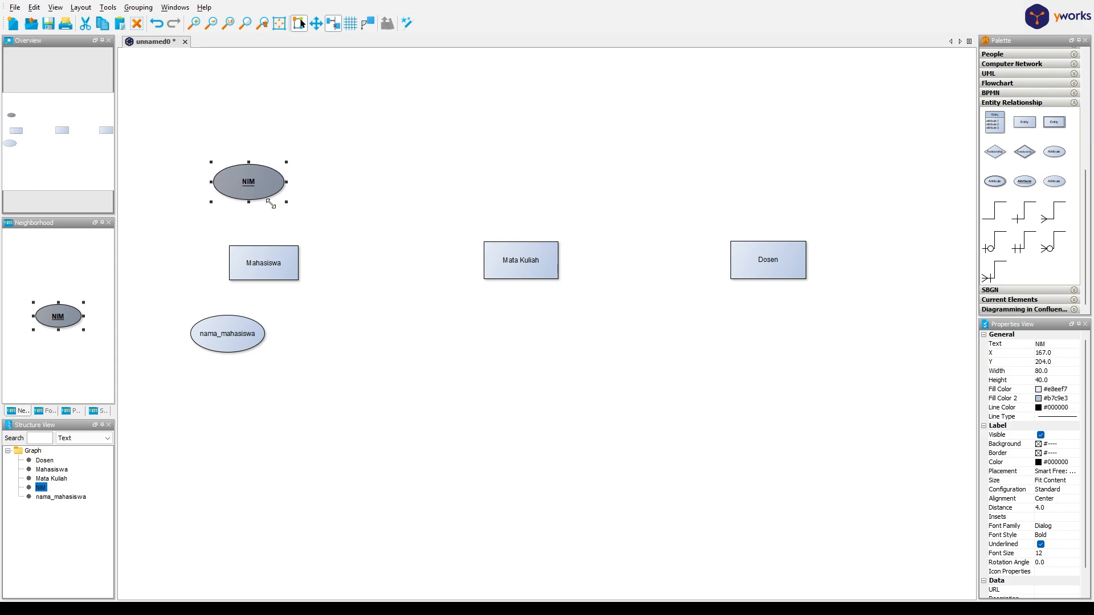
# Step: Duplicate the nama_mahasiswa attribute, place the copy beside Mahasiswa on its outer side, and relabel it kelas_mahasiswa
pyautogui.click(228, 312)
pyautogui.click(226, 324)
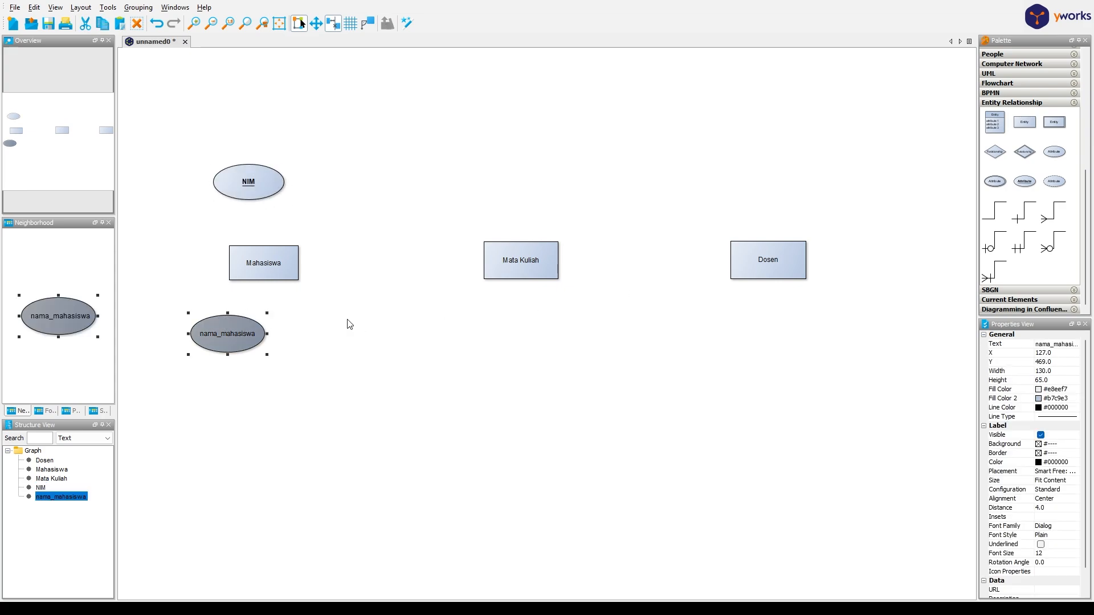
pyautogui.hotkey('ctrl', 'c')
pyautogui.hotkey('ctrl', 'v')
pyautogui.moveTo(255, 349); pyautogui.dragTo(189, 257)
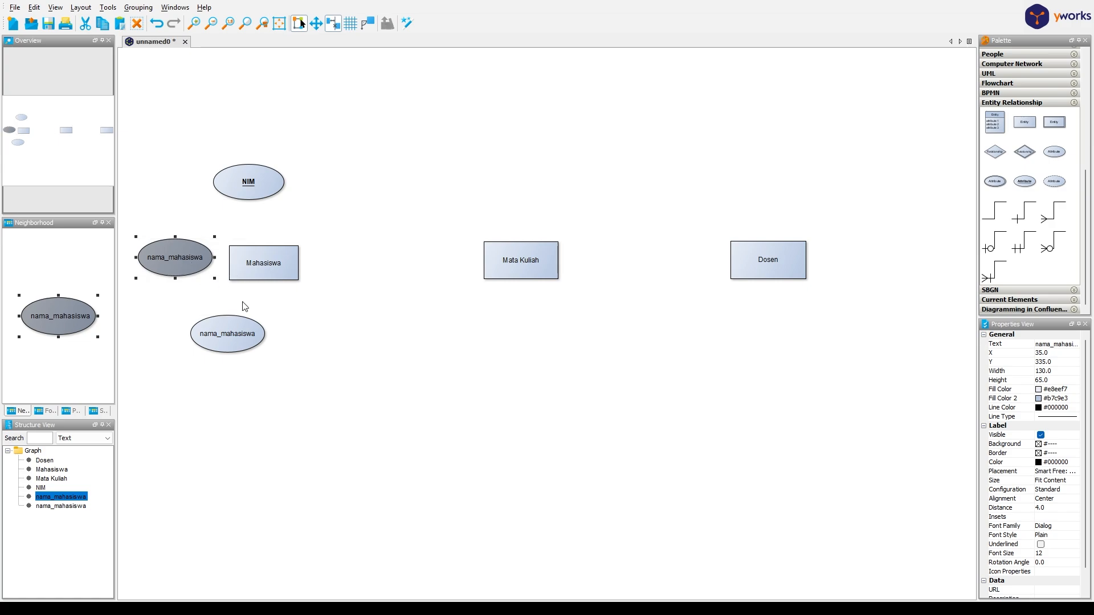
pyautogui.doubleClick(182, 256)
pyautogui.hotkey('ctrl', 'a')
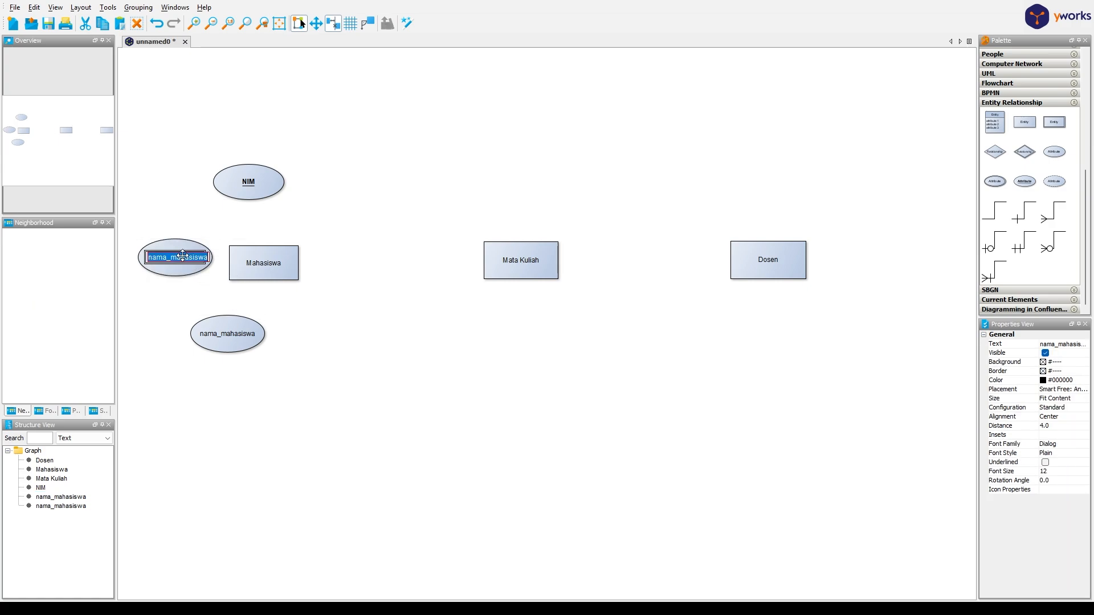
pyautogui.write('kelas_mahasiswa')
pyautogui.click(277, 331)
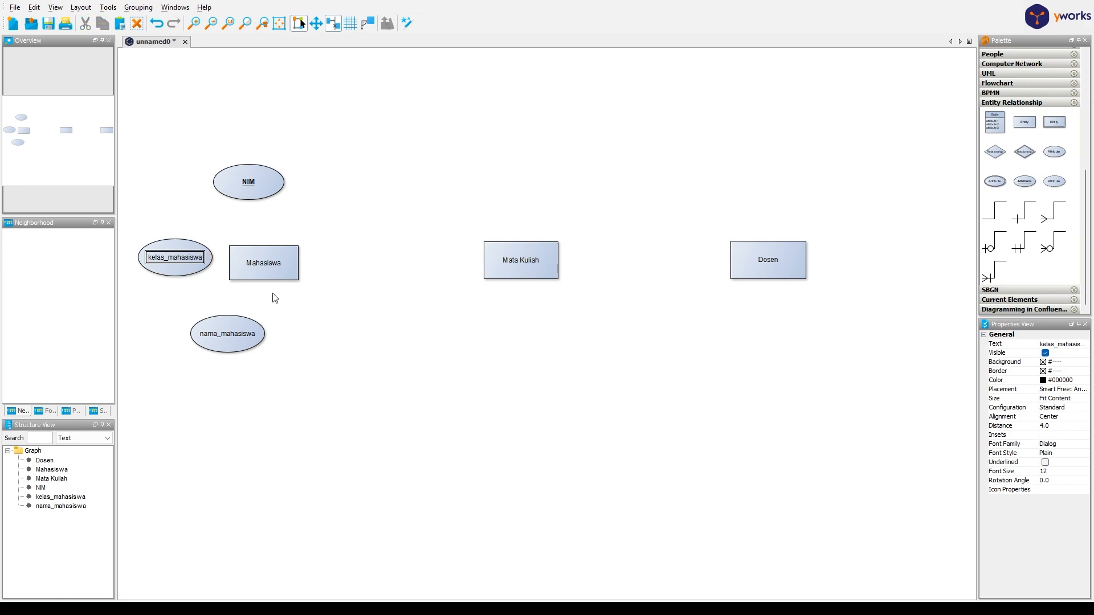
# Step: Move the Mahasiswa entity slightly away from kelas_mahasiswa and level with it
pyautogui.click(267, 261)
pyautogui.moveTo(267, 261); pyautogui.dragTo(281, 249)
pyautogui.click(363, 276)
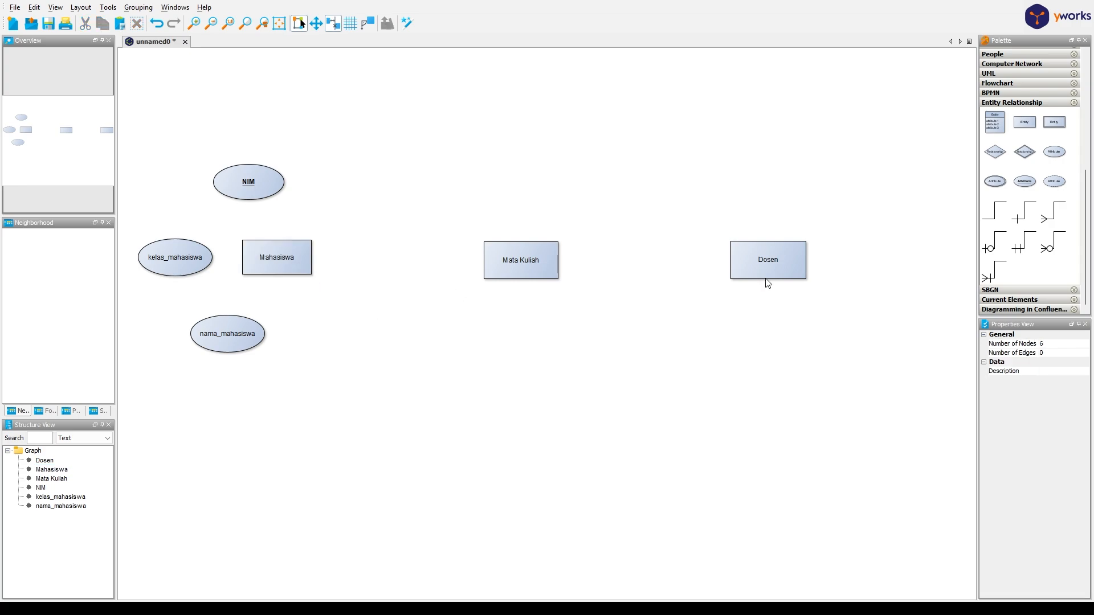
# Step: Place a primary-key attribute above the Mata Kuliah entity and label it kode_matakuliah
pyautogui.click(501, 258)
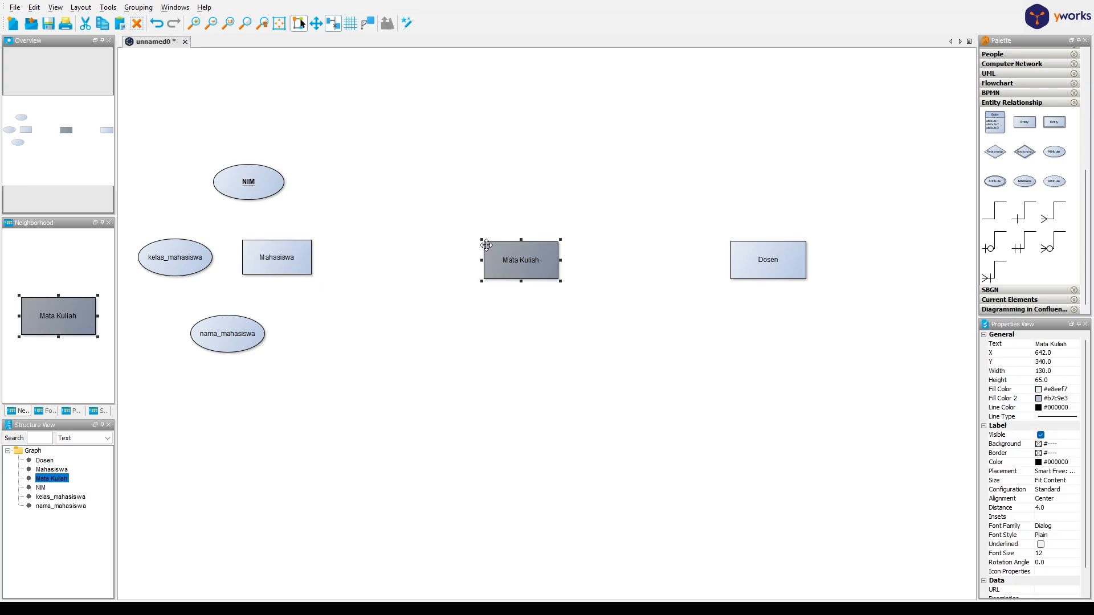
pyautogui.moveTo(1024, 182); pyautogui.dragTo(533, 182)
pyautogui.doubleClick(534, 181)
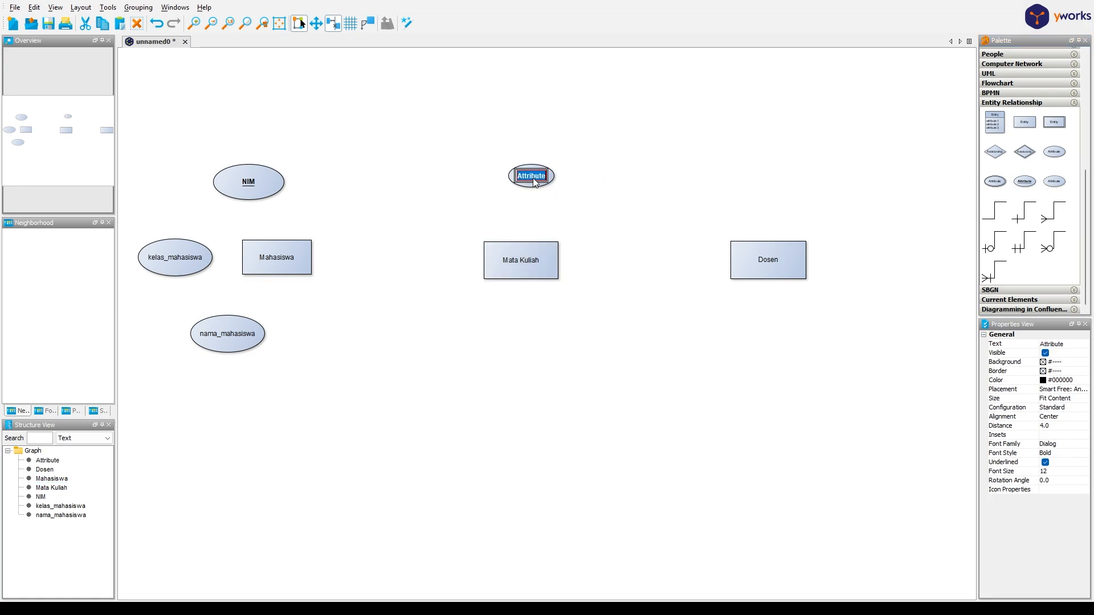
pyautogui.write('kdoe_matakuliah')
pyautogui.click(562, 207)
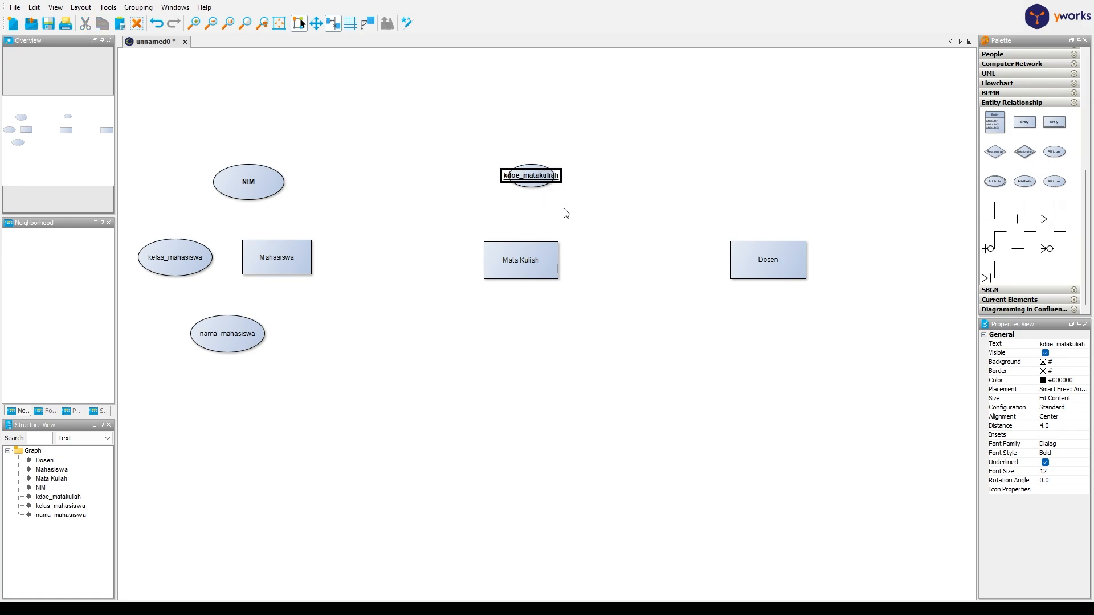
pyautogui.doubleClick(535, 179)
pyautogui.click(521, 176)
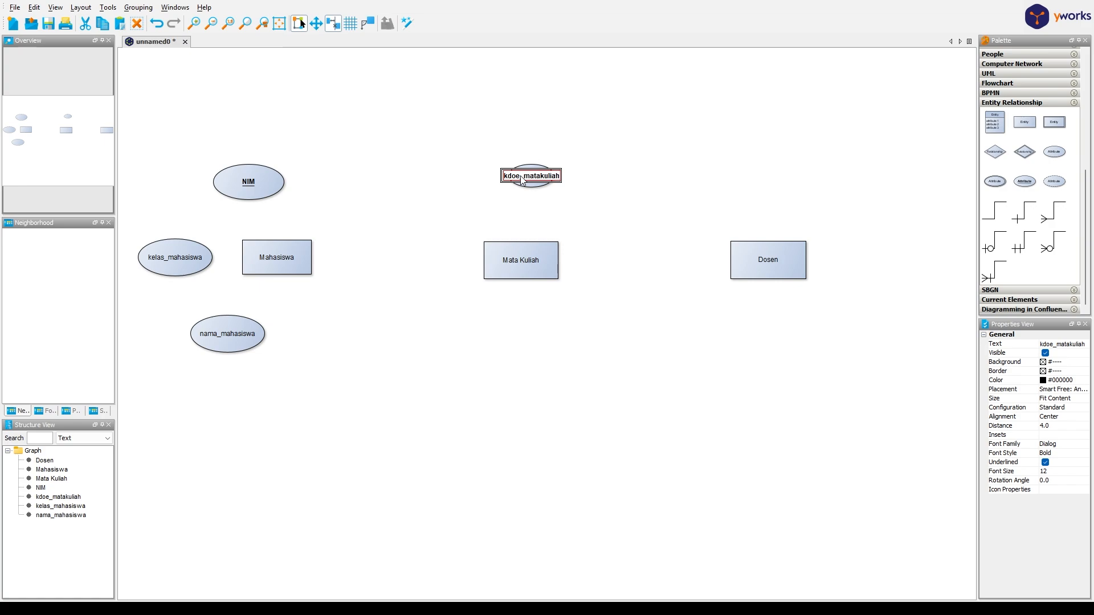
pyautogui.press('BackSpace')
pyautogui.press('BackSpace')
pyautogui.press('BackSpace')
pyautogui.write('ode')
pyautogui.click(573, 114)
pyautogui.click(570, 125)
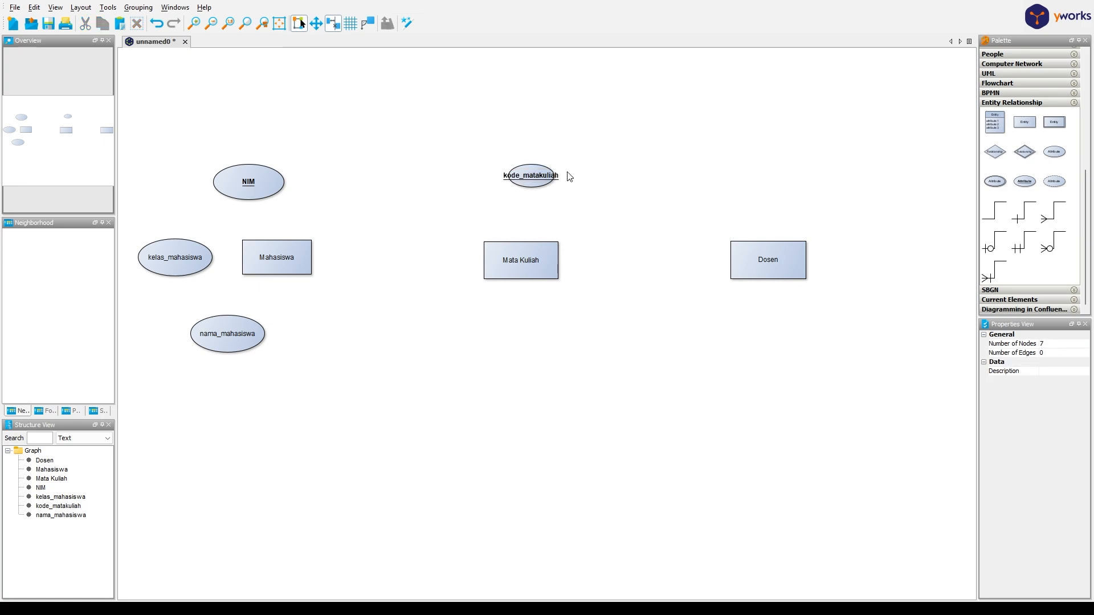
# Step: Enlarge the kode_matakuliah oval to about 152 × 76 so its label fits inside
pyautogui.click(542, 184)
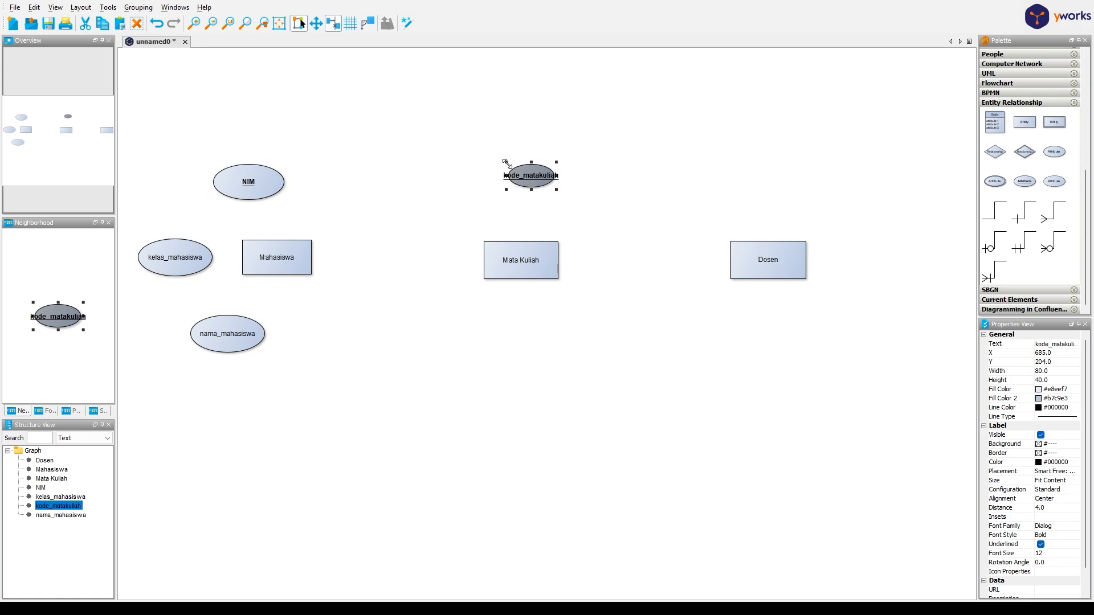
pyautogui.moveTo(506, 162); pyautogui.dragTo(465, 140)
pyautogui.moveTo(532, 173); pyautogui.dragTo(520, 346)
pyautogui.click(595, 247)
pyautogui.hotkey('ctrl', 'c')
pyautogui.hotkey('ctrl', 'v')
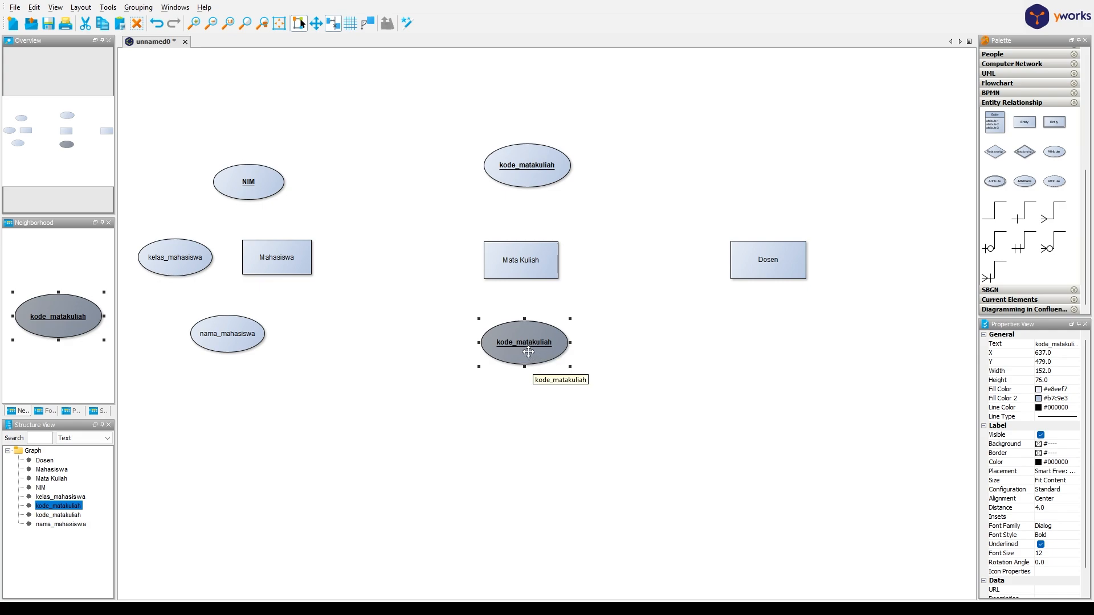
pyautogui.press('Delete')
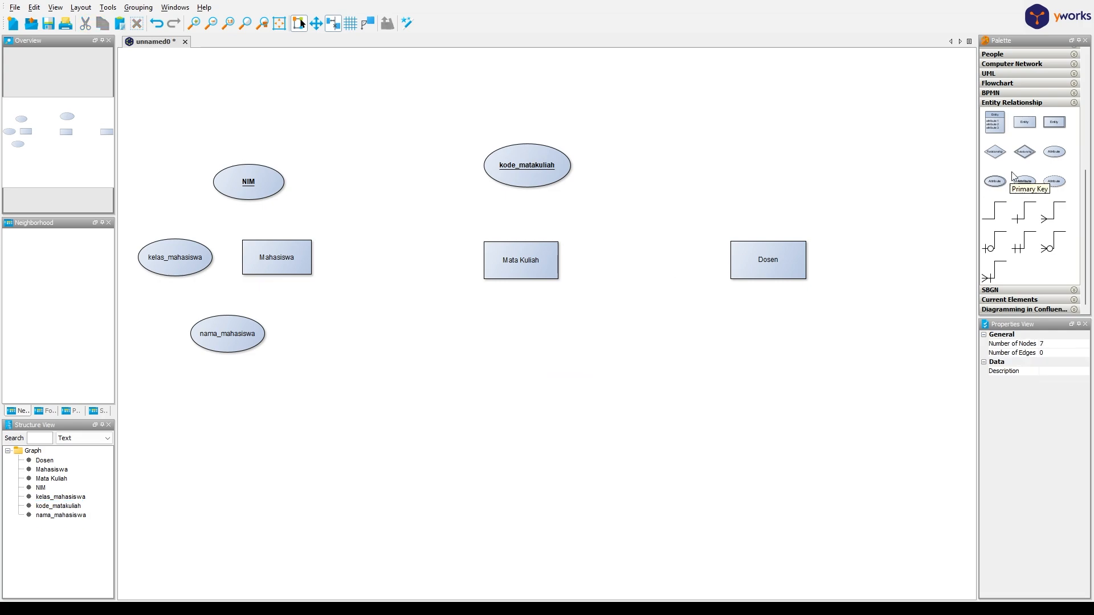
# Step: Duplicate the nama_mahasiswa attribute, place the copy below the Mata Kuliah entity, and relabel it nama-matakuliah
pyautogui.moveTo(1057, 157); pyautogui.dragTo(529, 341)
pyautogui.press('Delete')
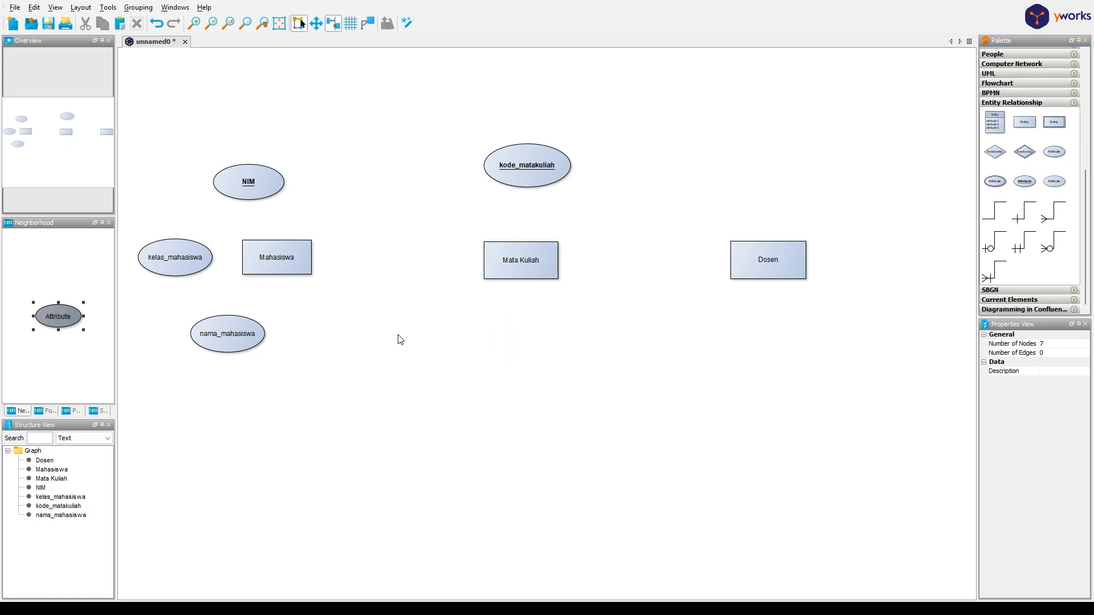
pyautogui.click(246, 330)
pyautogui.hotkey('ctrl', 'd')
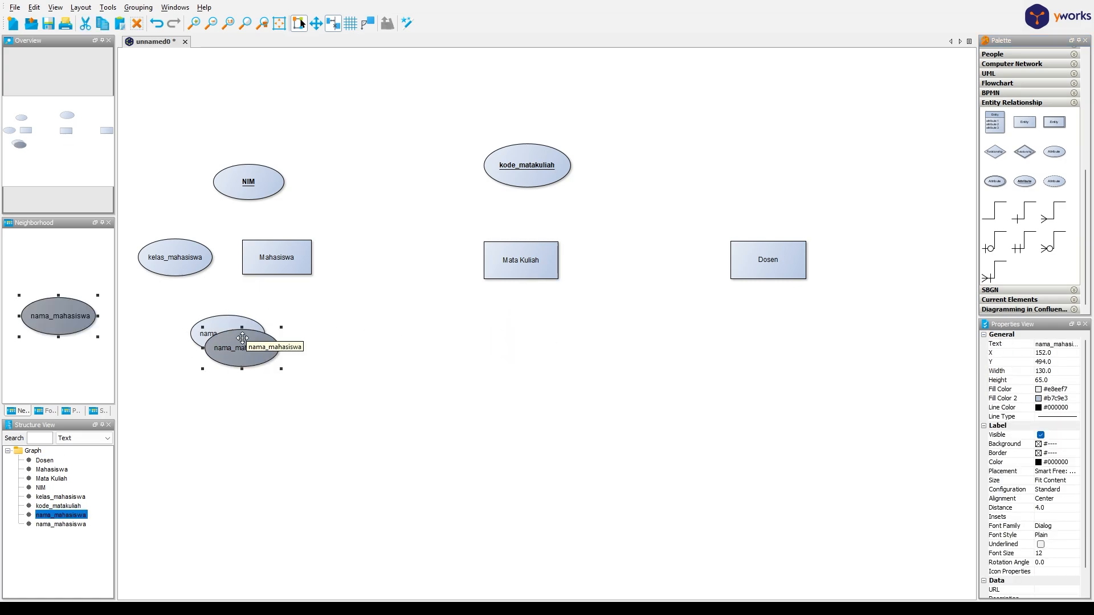
pyautogui.moveTo(245, 342); pyautogui.dragTo(521, 325)
pyautogui.doubleClick(524, 334)
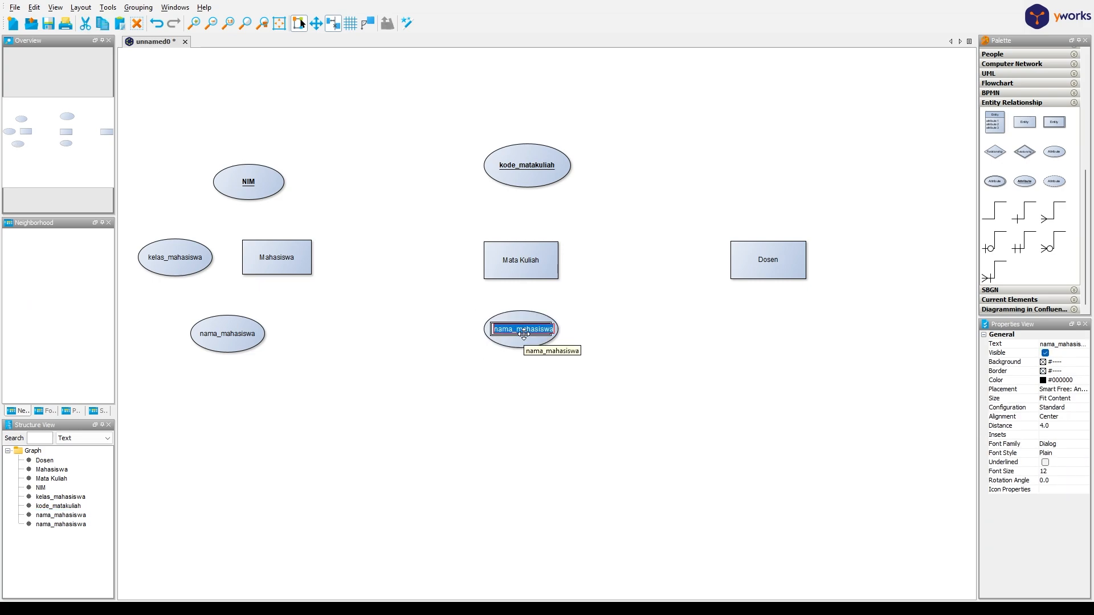
pyautogui.write('nama-matakuliah')
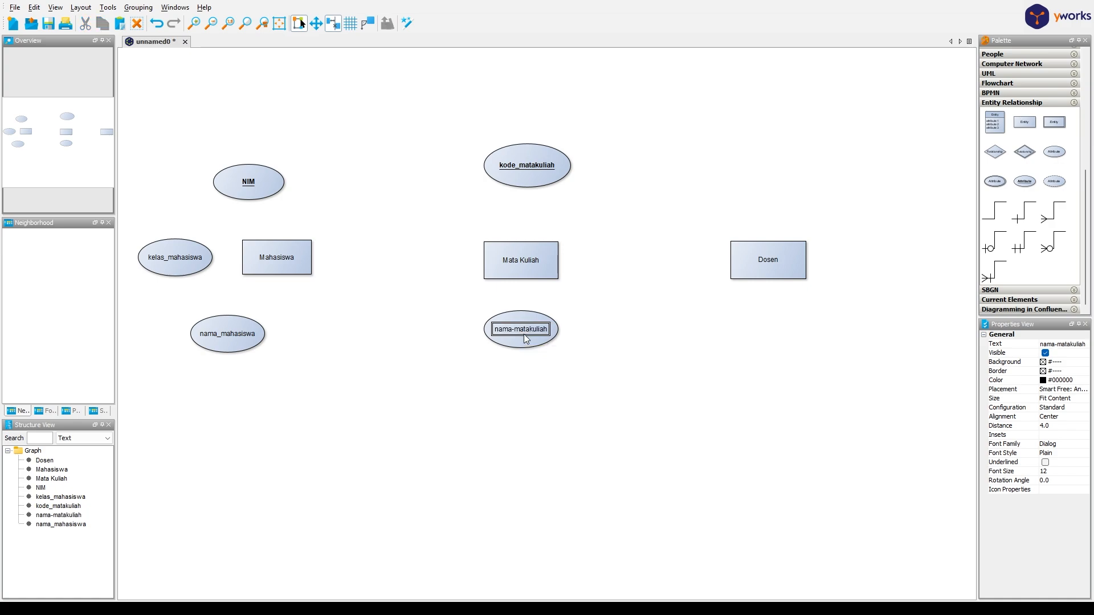
# Step: Correct the label of the attribute below Mata Kuliah to nama_matakuliah, with an underscore
pyautogui.click(572, 291)
pyautogui.doubleClick(514, 330)
pyautogui.click(515, 329)
pyautogui.doubleClick(515, 329)
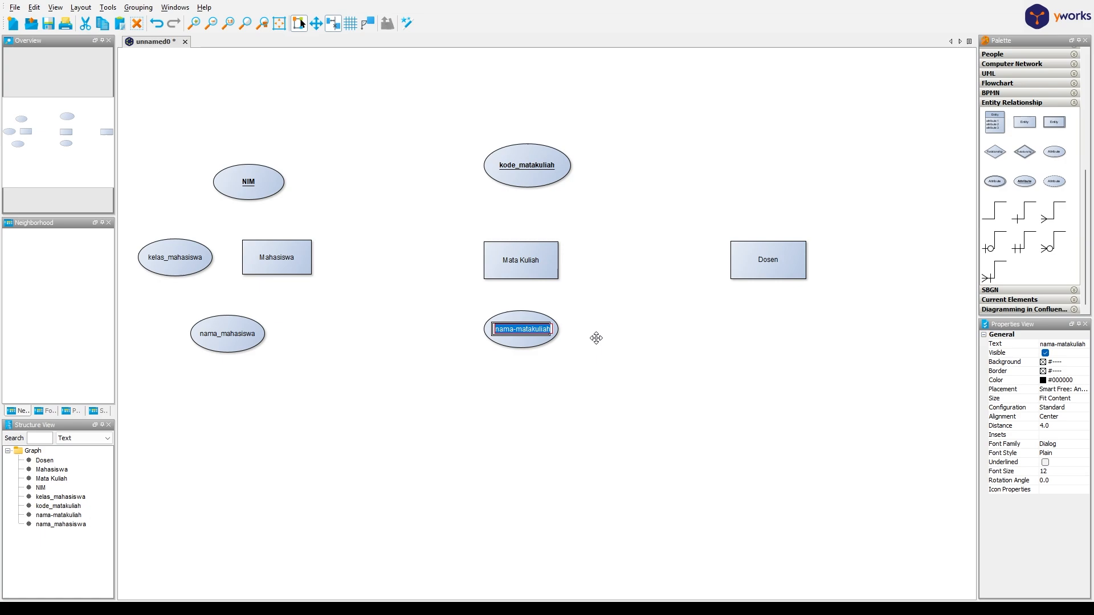
pyautogui.write('nama_matakuliah')
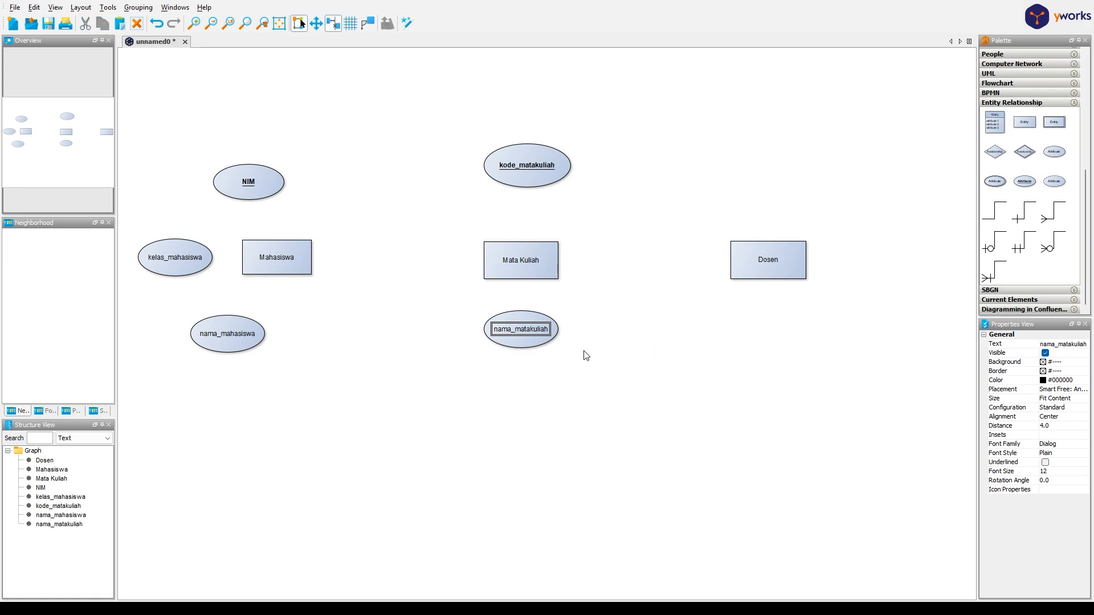
pyautogui.click(585, 353)
# Step: Move kode_matakuliah slightly closer to Mata Kuliah and nama_matakuliah slightly farther below it
pyautogui.moveTo(536, 181); pyautogui.dragTo(535, 194)
pyautogui.moveTo(534, 352); pyautogui.dragTo(534, 362)
pyautogui.click(689, 308)
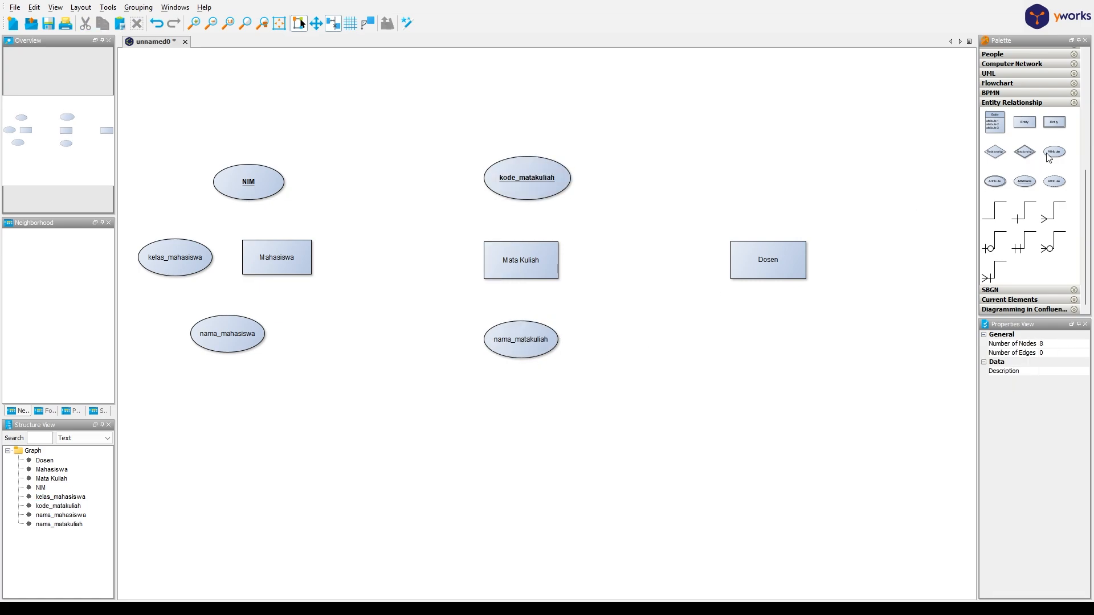
pyautogui.click(1025, 182)
pyautogui.moveTo(1025, 183); pyautogui.dragTo(765, 143)
pyautogui.click(765, 143)
pyautogui.press('Delete')
# Step: Duplicate the kode_matakuliah primary-key attribute, place the copy above the Dosen entity, and relabel it NID
pyautogui.click(549, 183)
pyautogui.hotkey('ctrl', 'c')
pyautogui.hotkey('ctrl', 'v')
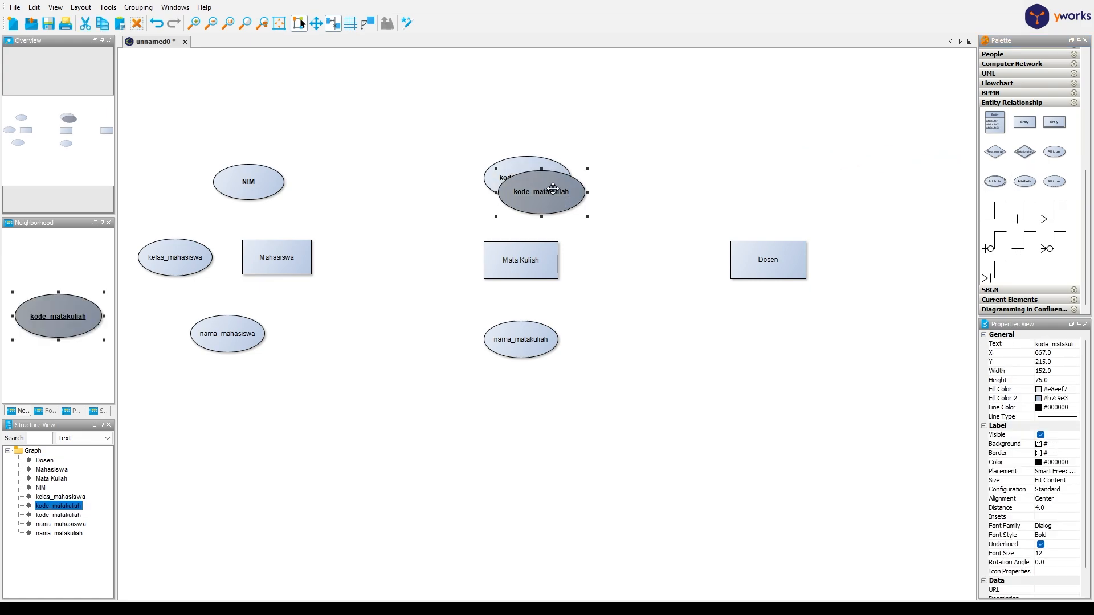
pyautogui.moveTo(549, 183); pyautogui.dragTo(788, 180)
pyautogui.doubleClick(788, 181)
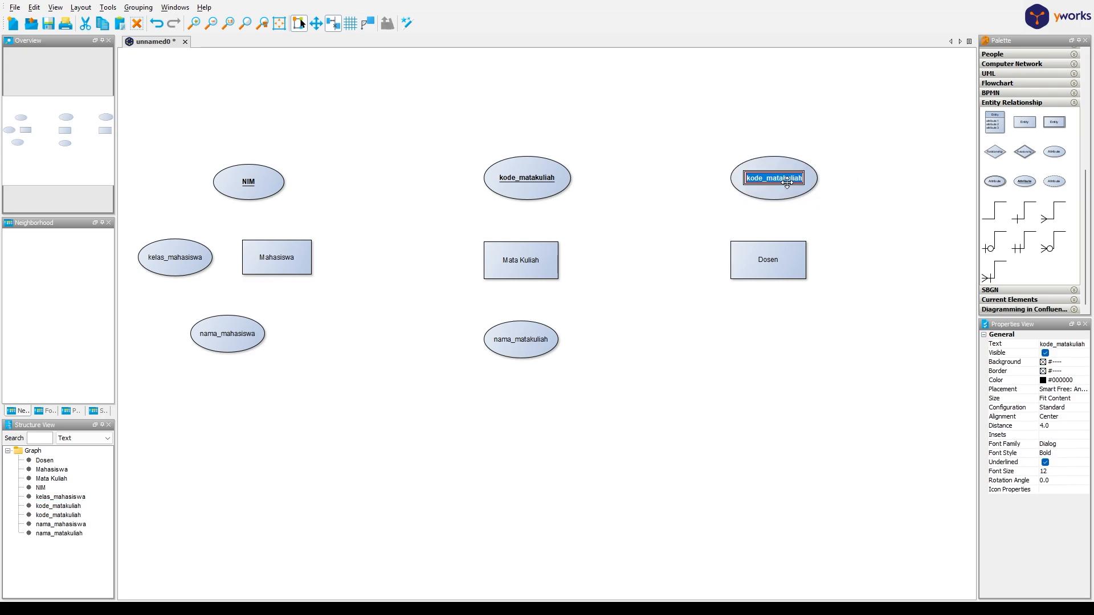
pyautogui.write('NID')
pyautogui.press('Return')
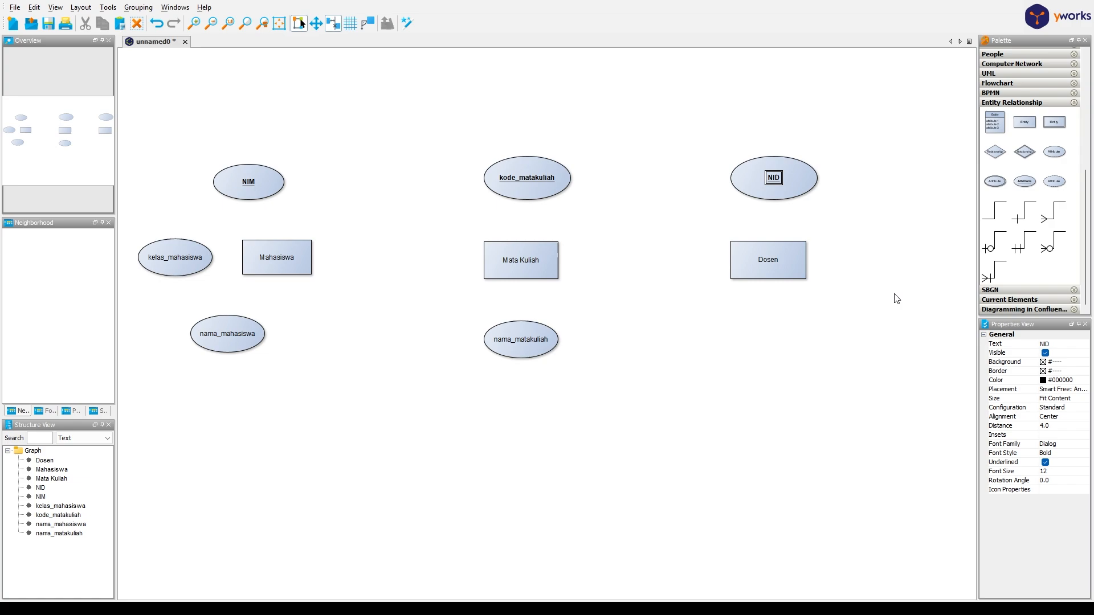
pyautogui.click(895, 294)
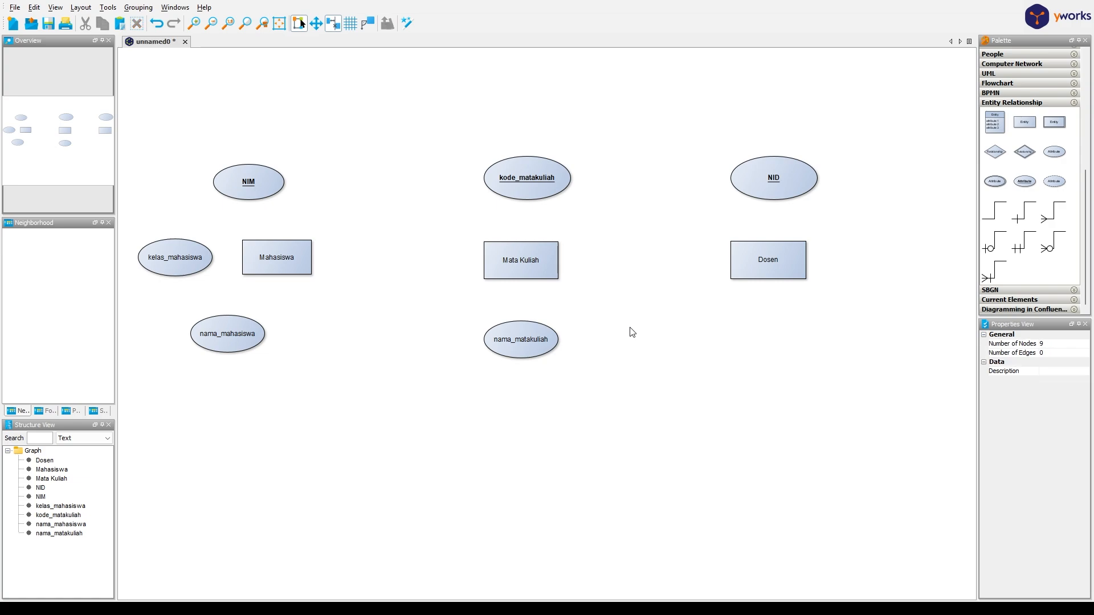
# Step: Duplicate the nama_matakuliah attribute, place the copy below the Dosen entity, and relabel it nama_dosen
pyautogui.click(542, 345)
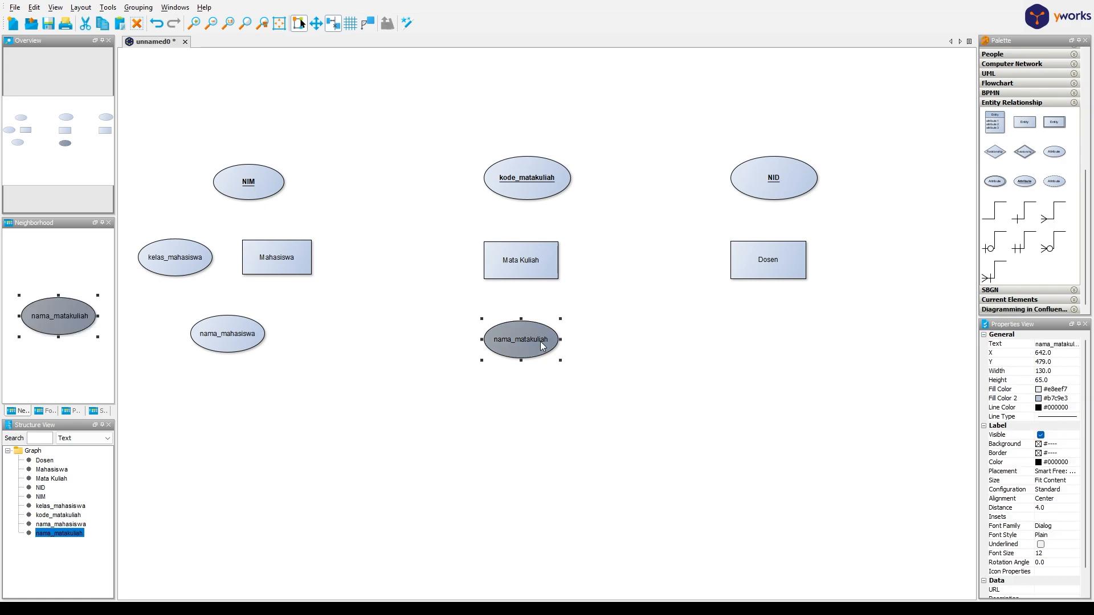
pyautogui.moveTo(542, 346); pyautogui.dragTo(804, 326)
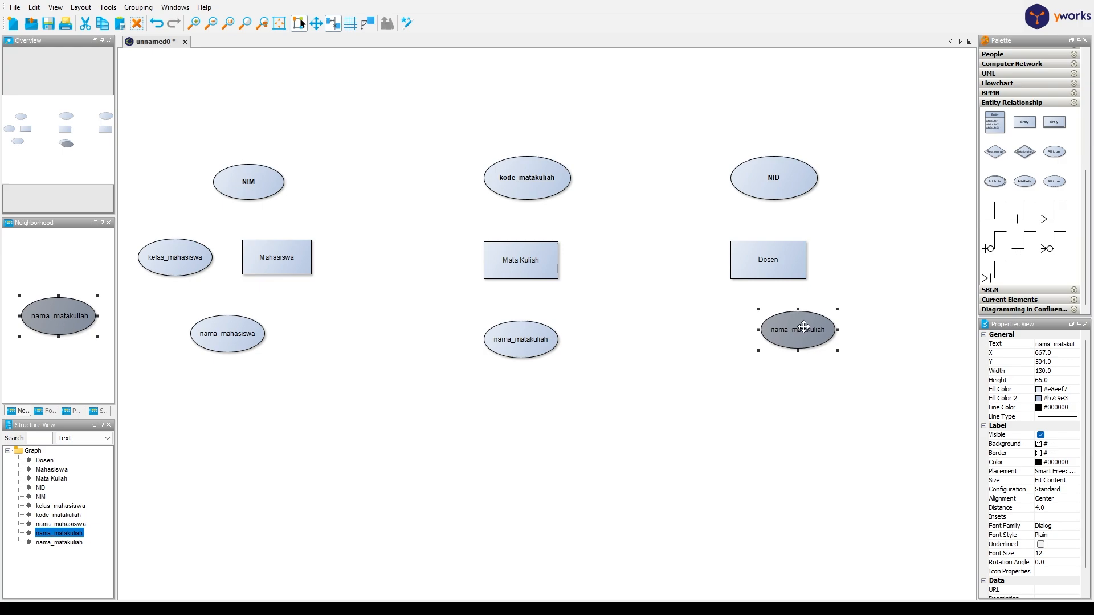
pyautogui.doubleClick(803, 327)
pyautogui.write('nama')
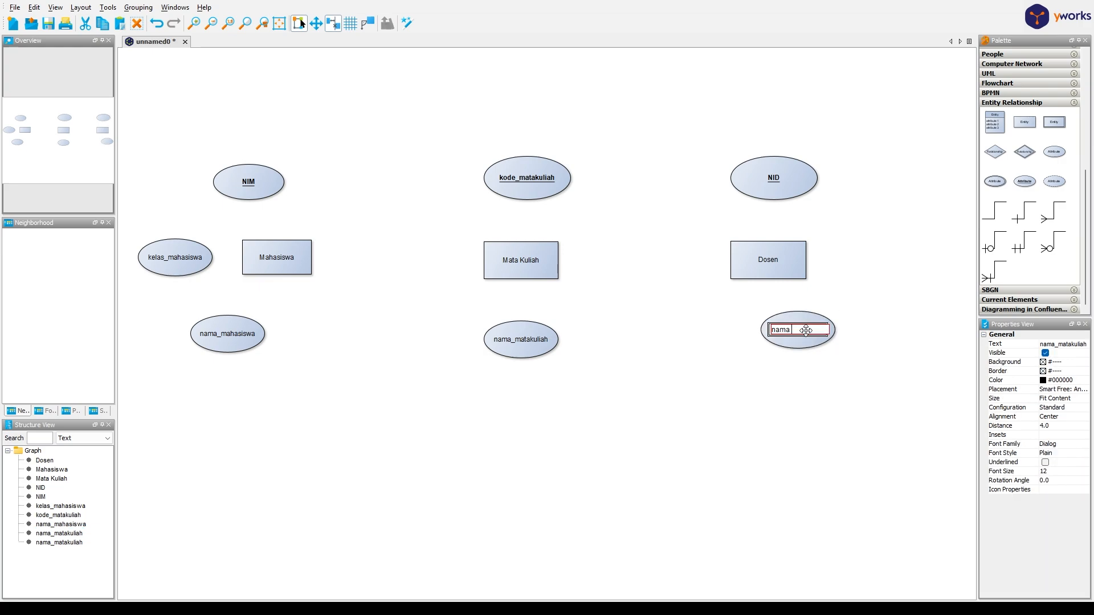
pyautogui.write('_dosen')
pyautogui.press('Return')
pyautogui.click(827, 404)
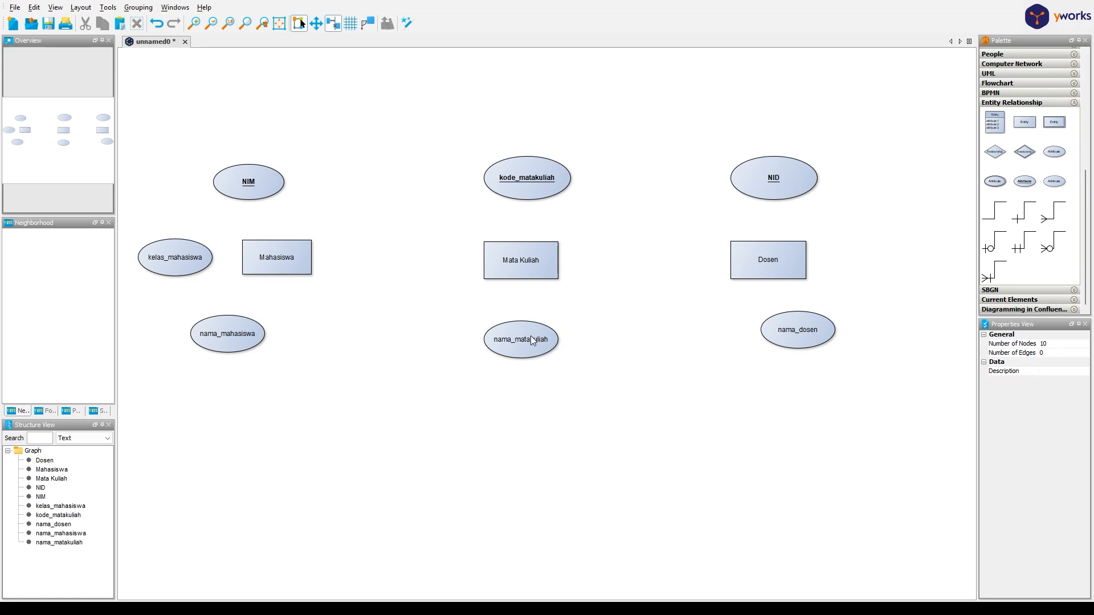
# Step: Move nama_matakuliah farther below Mata Kuliah and align kode_matakuliah centrally above that entity
pyautogui.moveTo(531, 348)
pyautogui.mouseDown()
pyautogui.moveTo(522, 342)
pyautogui.moveTo(519, 362)
pyautogui.mouseUp()
pyautogui.hotkey('ctrl', 'z')
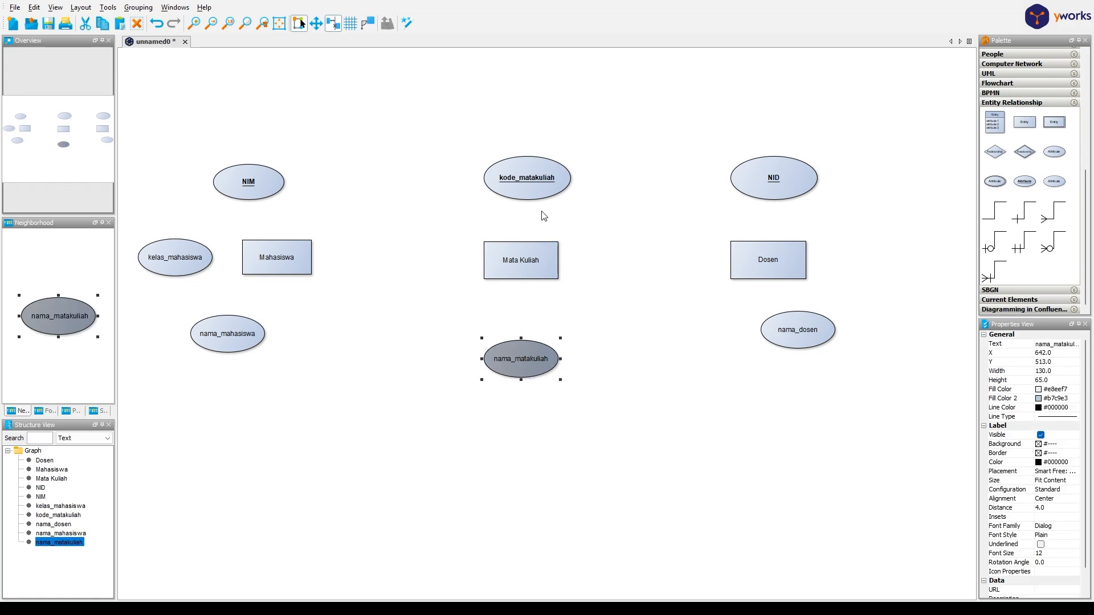
pyautogui.click(533, 175)
pyautogui.moveTo(534, 175); pyautogui.dragTo(528, 171)
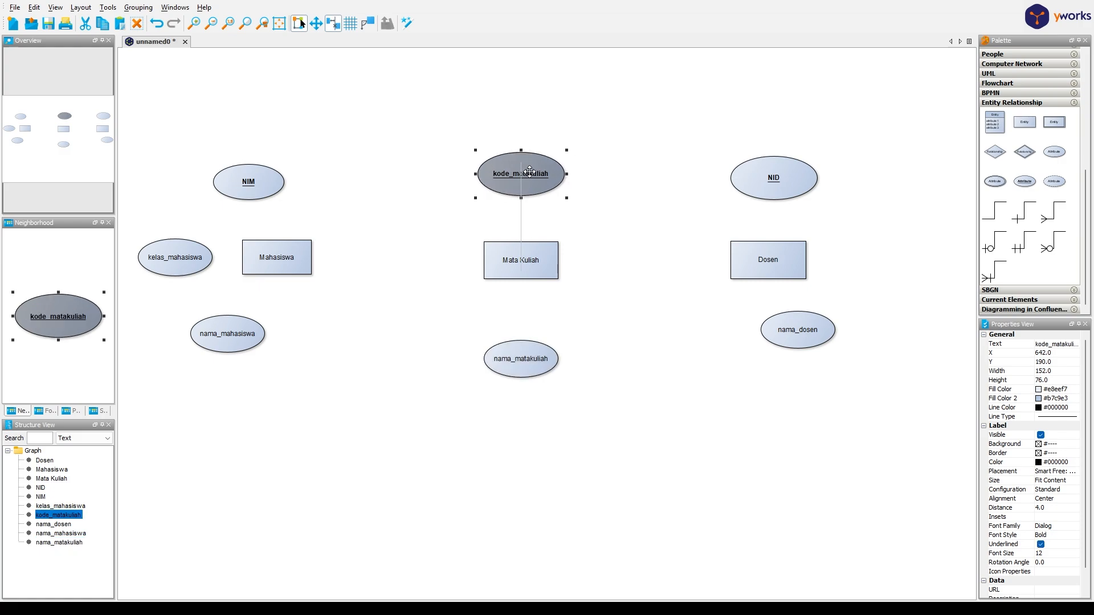
# Step: Move the nama_dosen and NID attributes outward so they sit diagonally below and above the Dosen entity
pyautogui.click(802, 334)
pyautogui.moveTo(800, 334); pyautogui.dragTo(828, 342)
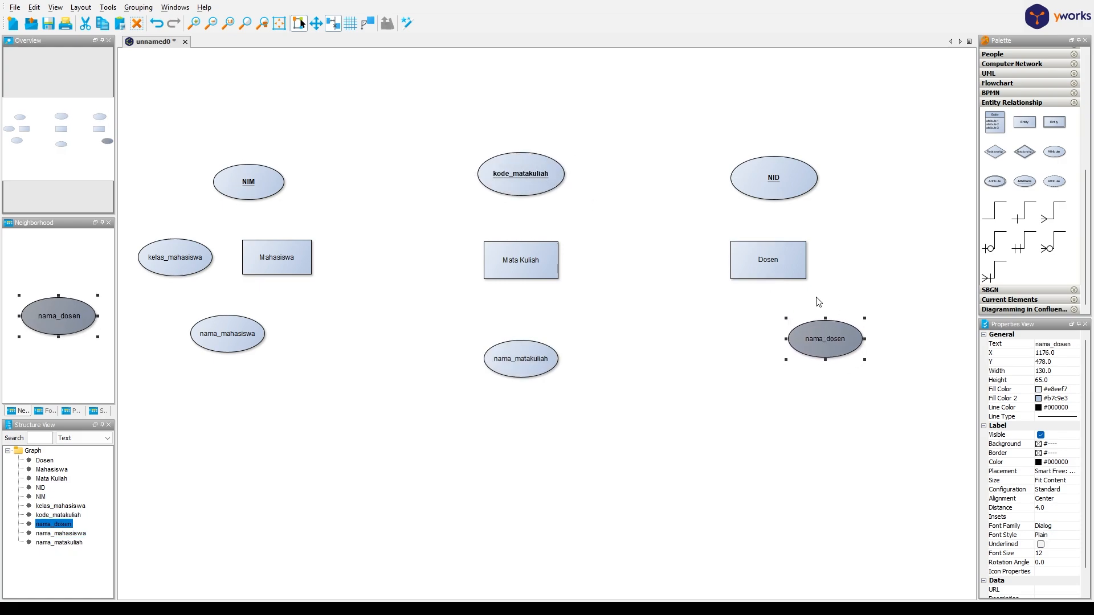
pyautogui.click(782, 181)
pyautogui.moveTo(786, 181); pyautogui.dragTo(819, 181)
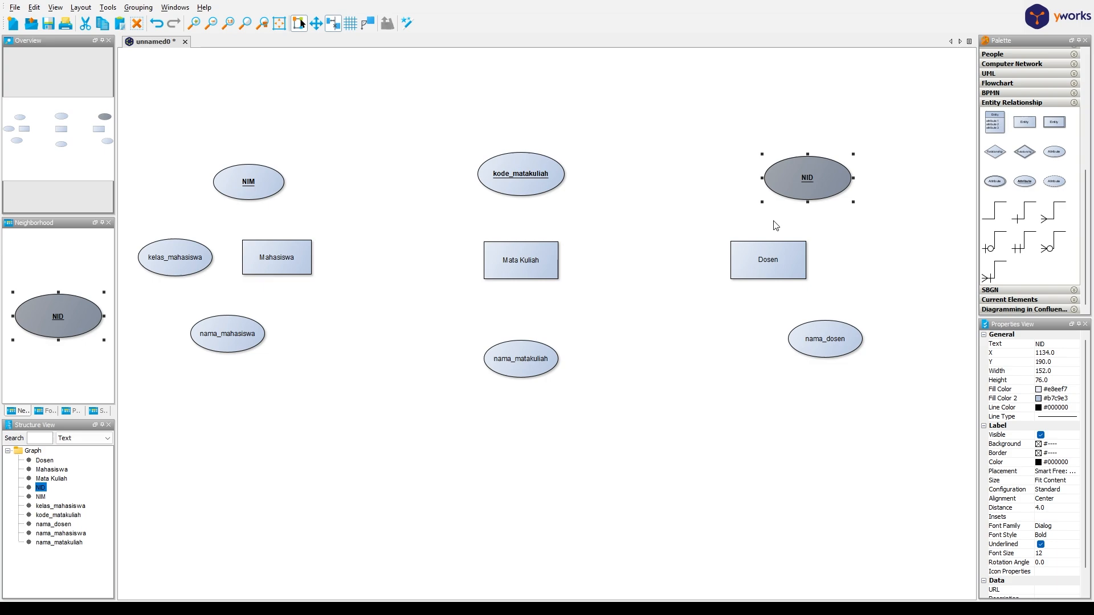
pyautogui.click(648, 369)
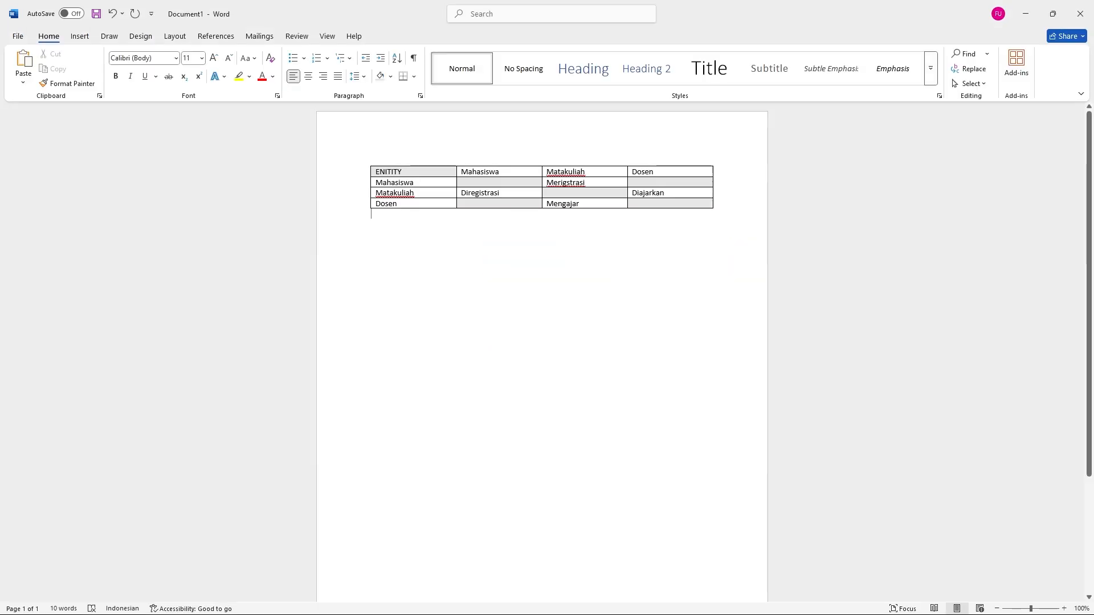
# Step: Examine the entity table in the Word document for the relationships between Mahasiswa, Matakuliah and Dosen
pyautogui.scroll(3, 586, 318)
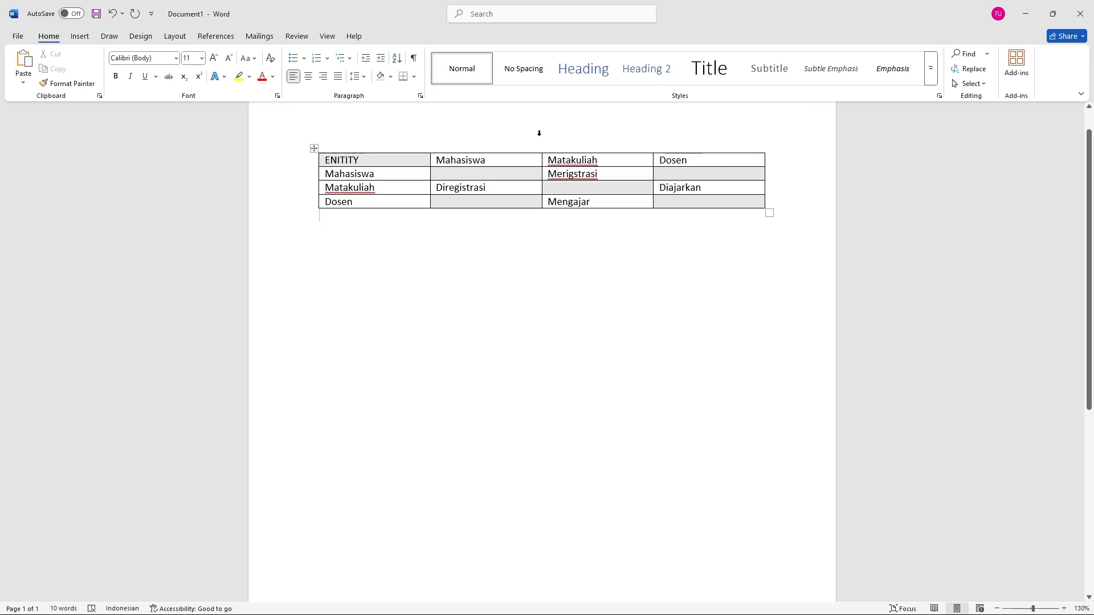
pyautogui.click(390, 174)
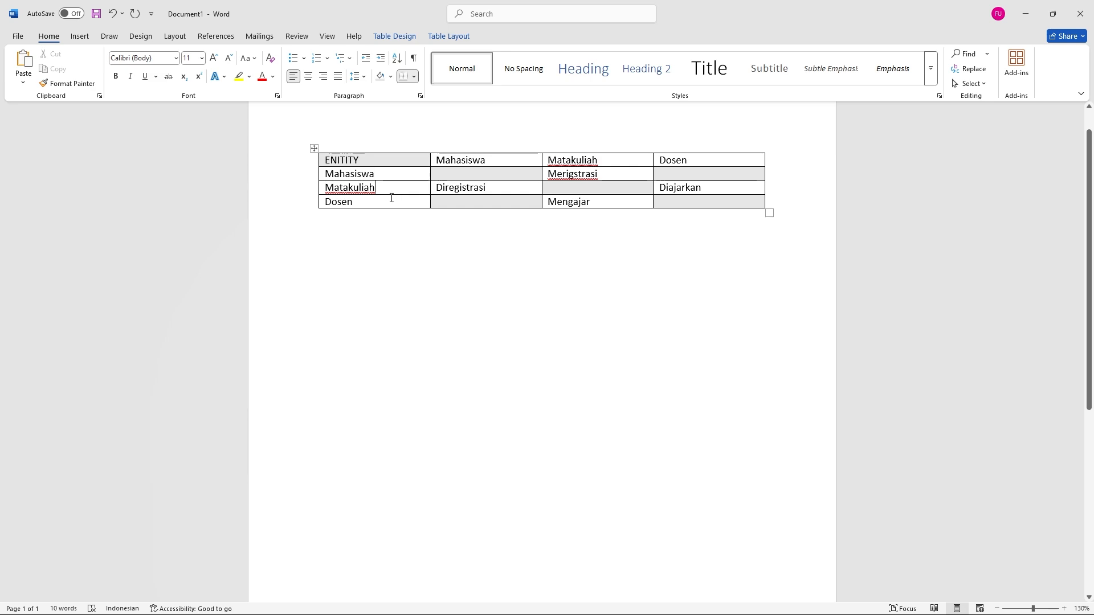
pyautogui.click(487, 160)
pyautogui.click(607, 160)
pyautogui.click(380, 174)
pyautogui.click(602, 174)
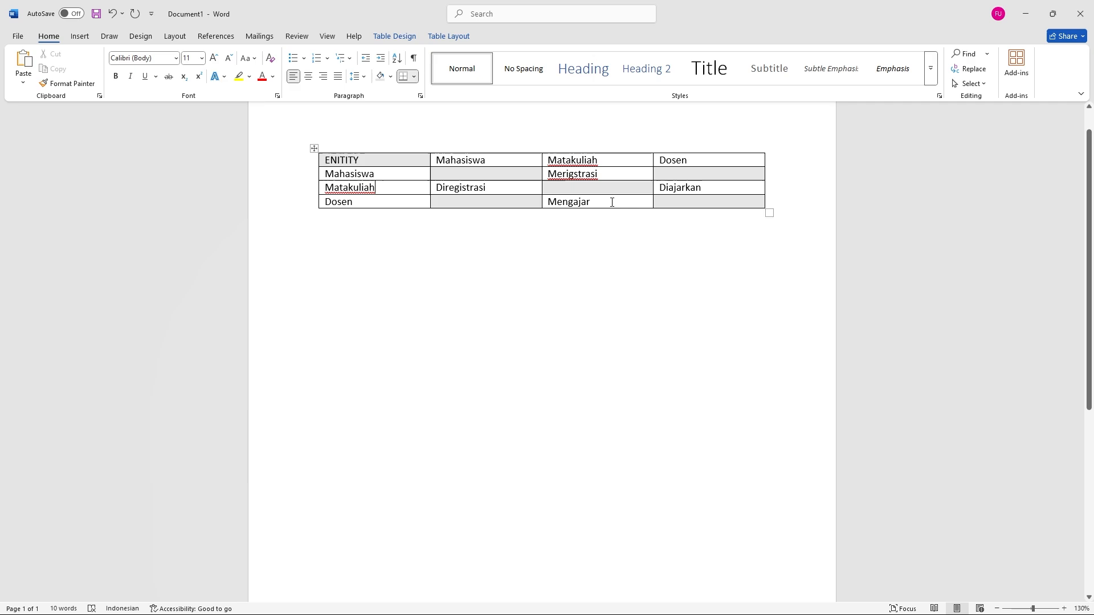
pyautogui.click(711, 189)
pyautogui.click(706, 163)
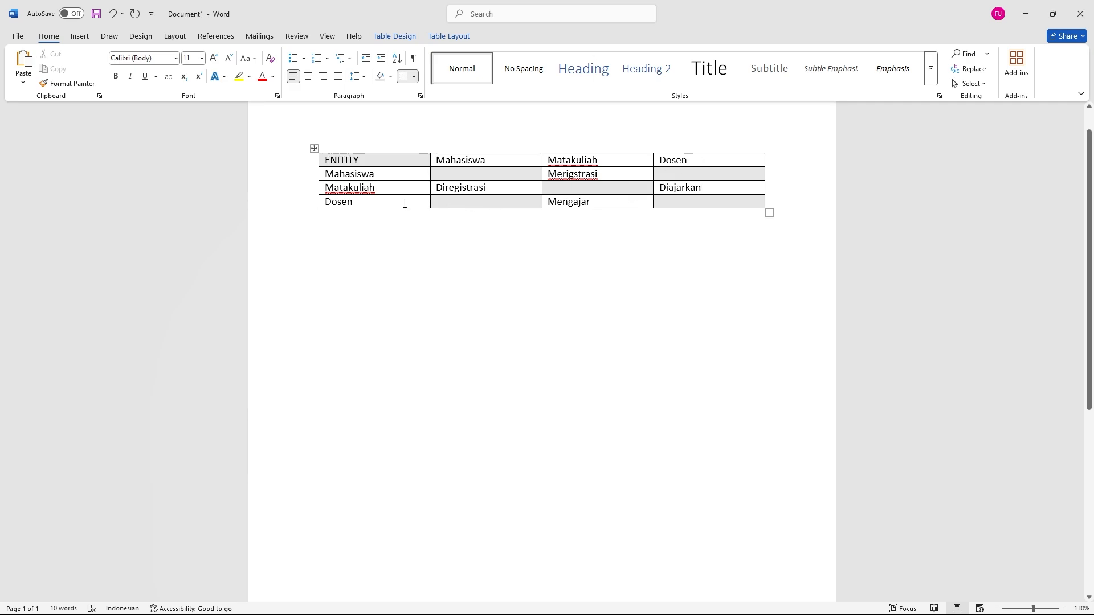
pyautogui.click(617, 165)
# Step: Switch back to yEd, place a relationship diamond between Mahasiswa and Mata Kuliah, and label it Merigstrasi
pyautogui.hotkey('alt', 'Tab')
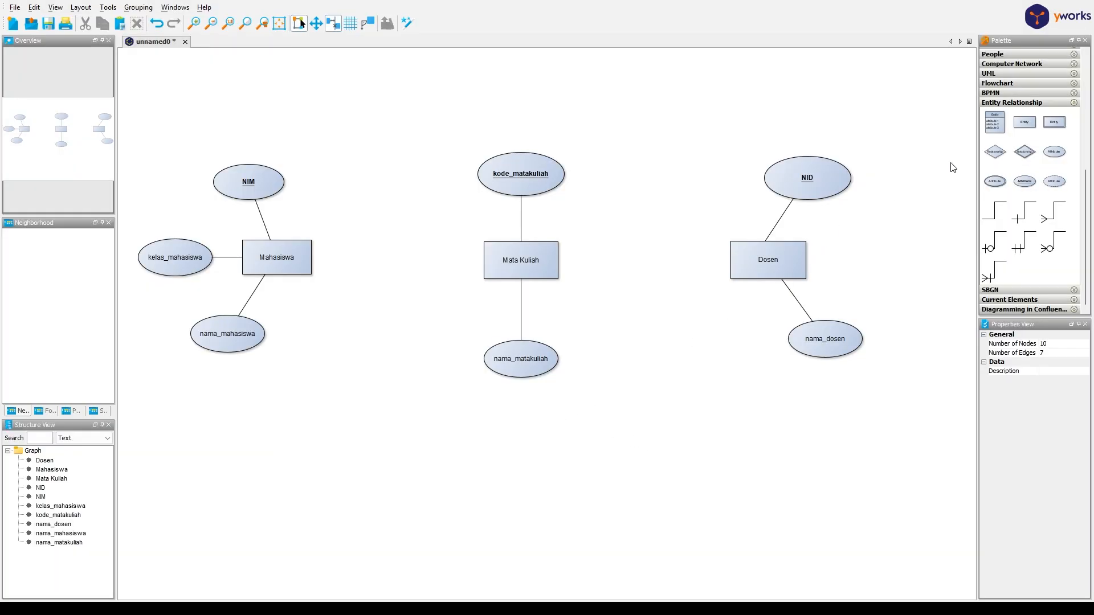
pyautogui.moveTo(995, 152); pyautogui.dragTo(390, 262)
pyautogui.click(386, 266)
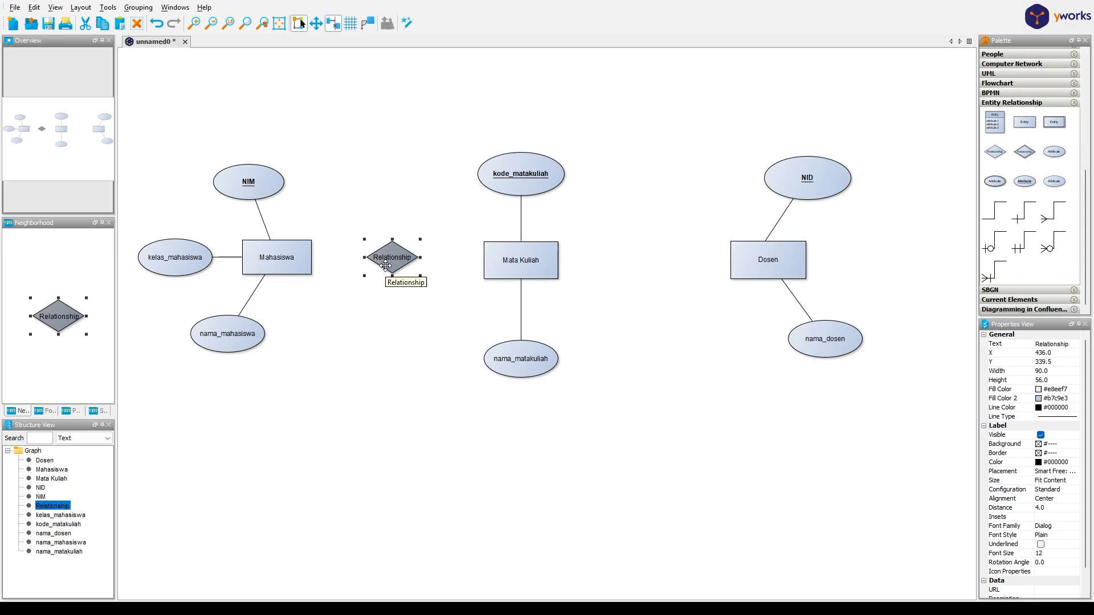
pyautogui.doubleClick(393, 262)
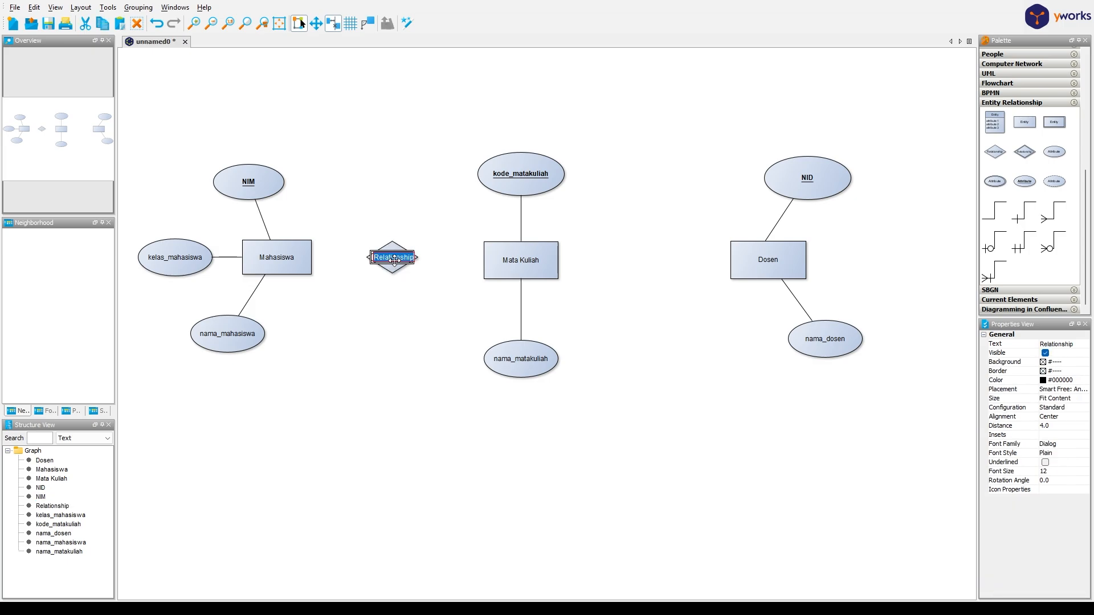
pyautogui.write('Mengam')
pyautogui.write('rasi')
pyautogui.press('Return')
pyautogui.click(409, 262)
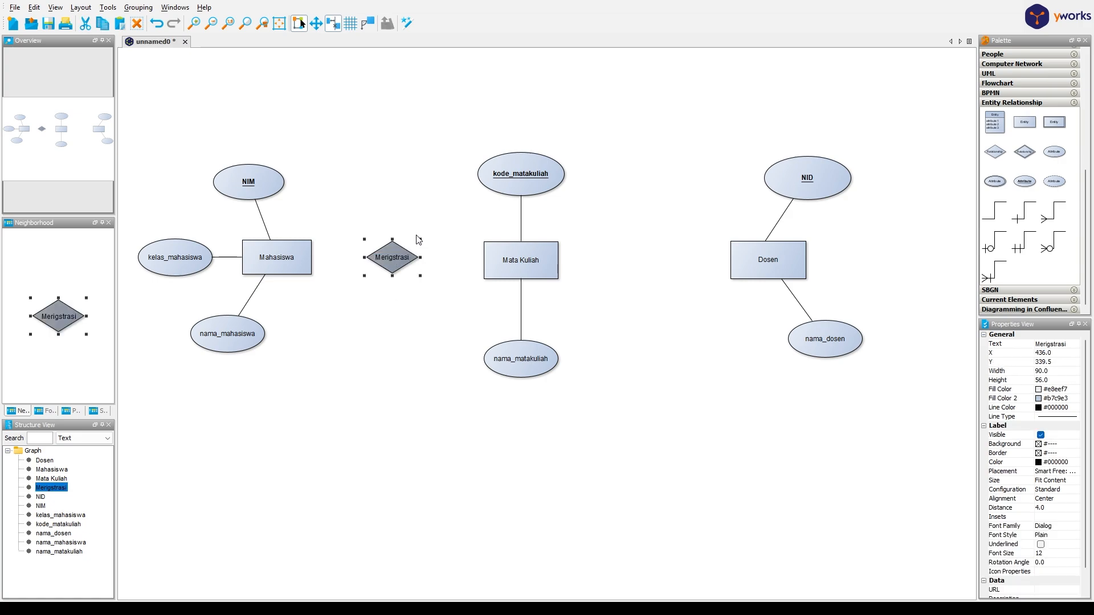
# Step: Enlarge the Merigstrasi diamond and place a copy of it between Mata Kuliah and Dosen
pyautogui.moveTo(420, 239); pyautogui.dragTo(643, 265)
pyautogui.click(672, 296)
pyautogui.click(411, 271)
pyautogui.hotkey('ctrl', 'c')
pyautogui.hotkey('ctrl', 'v')
# Step: Relabel the relationship diamond between Mata Kuliah and Dosen as Mengajar
pyautogui.doubleClick(643, 265)
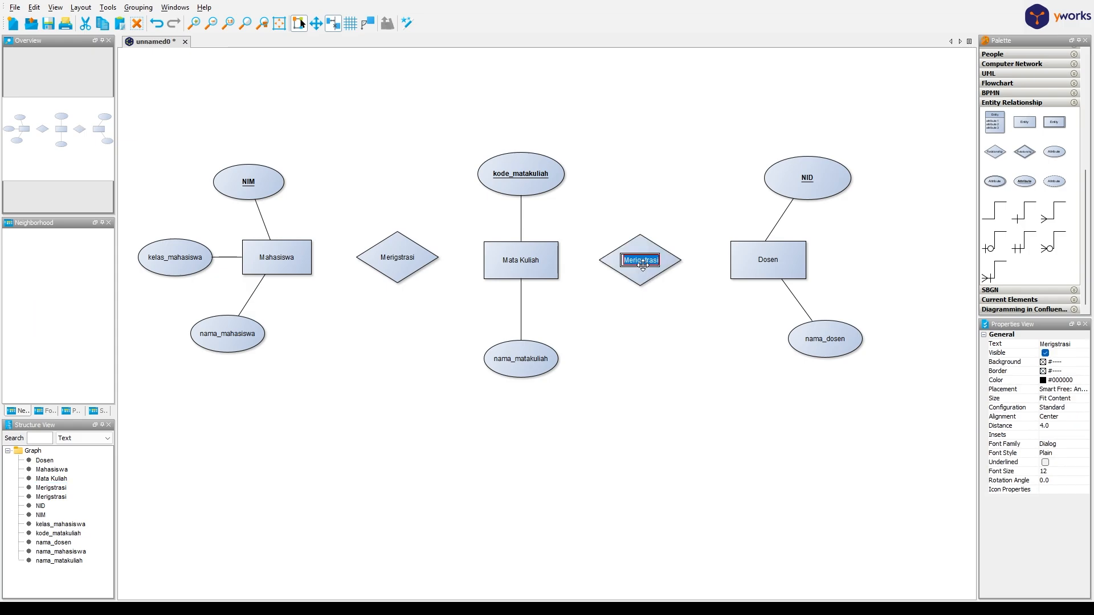
pyautogui.write('Mengajar')
pyautogui.press('Return')
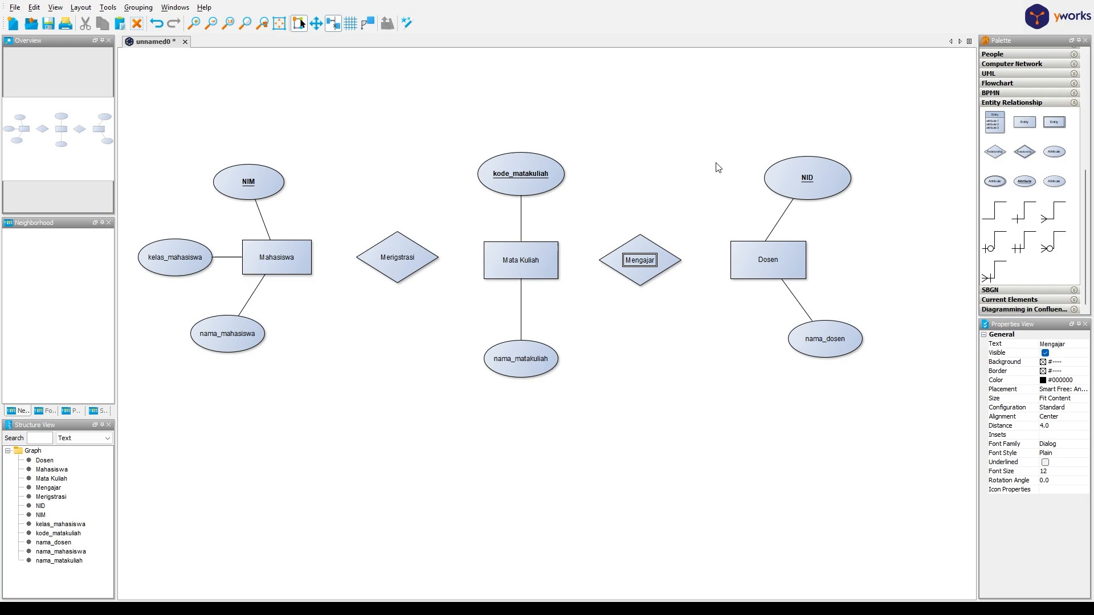
pyautogui.click(730, 136)
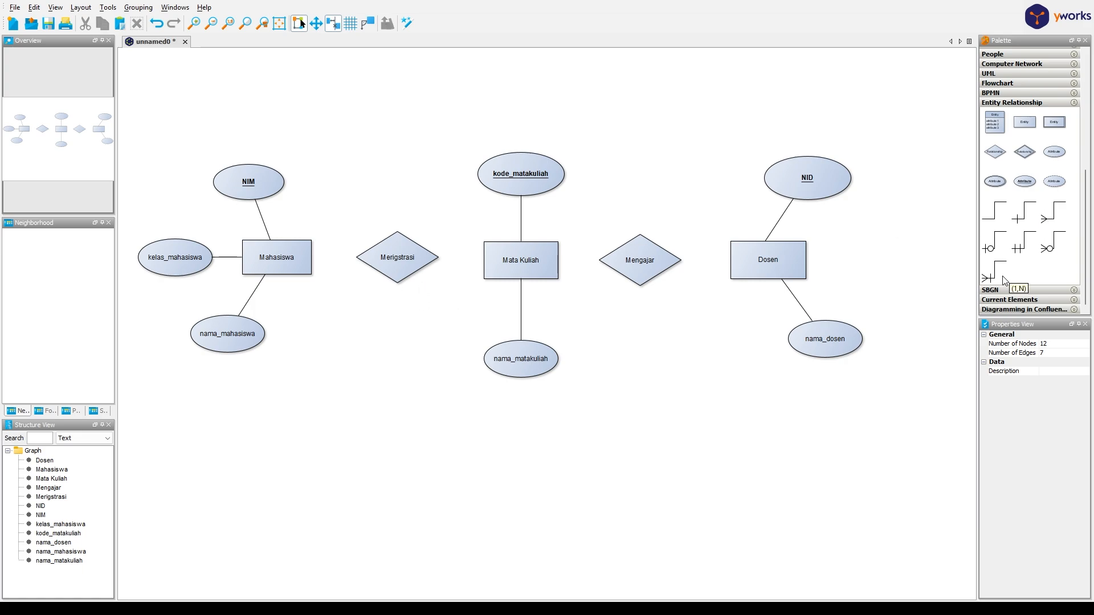
# Step: Connect Mahasiswa to the Merigstrasi diamond with a (1,N) edge, its crow's foot at Mahasiswa
pyautogui.moveTo(1001, 275); pyautogui.dragTo(324, 254)
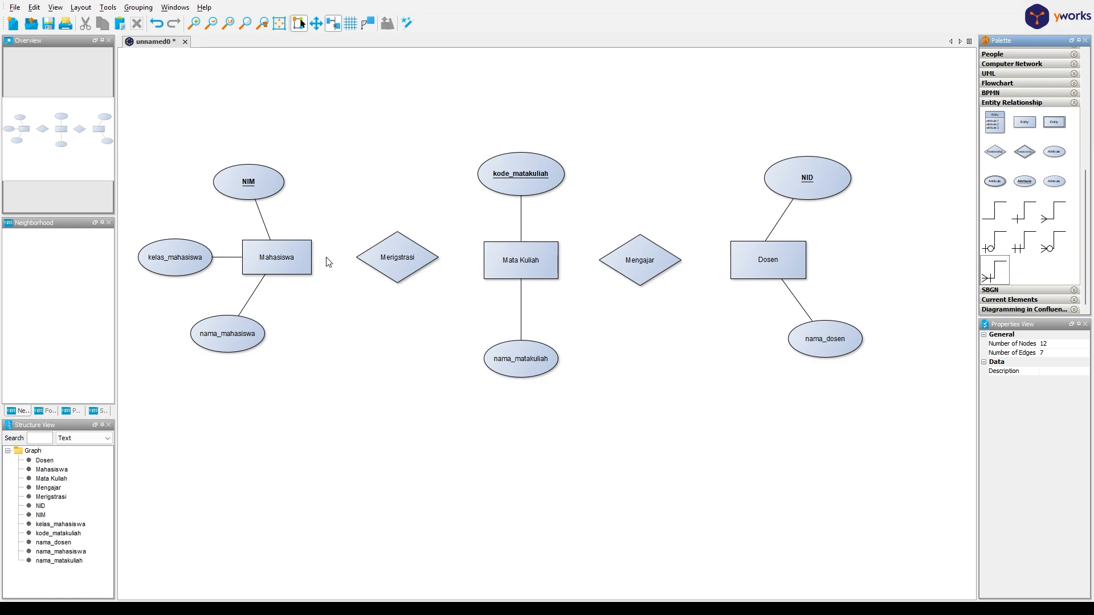
pyautogui.moveTo(997, 274); pyautogui.dragTo(297, 255)
pyautogui.moveTo(360, 261); pyautogui.dragTo(403, 260)
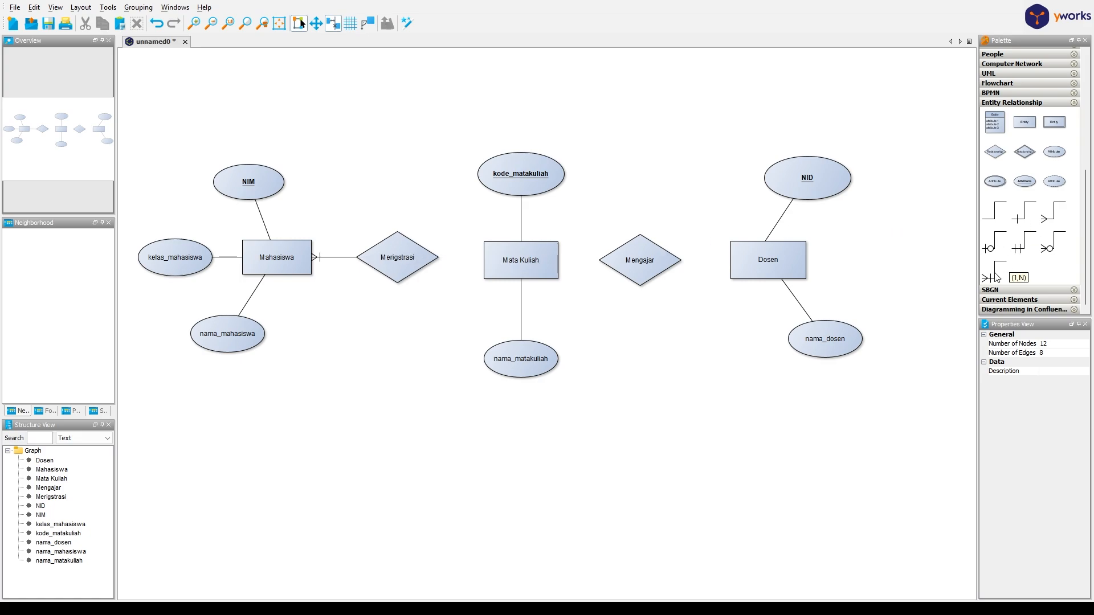
pyautogui.moveTo(1046, 222); pyautogui.dragTo(1052, 220)
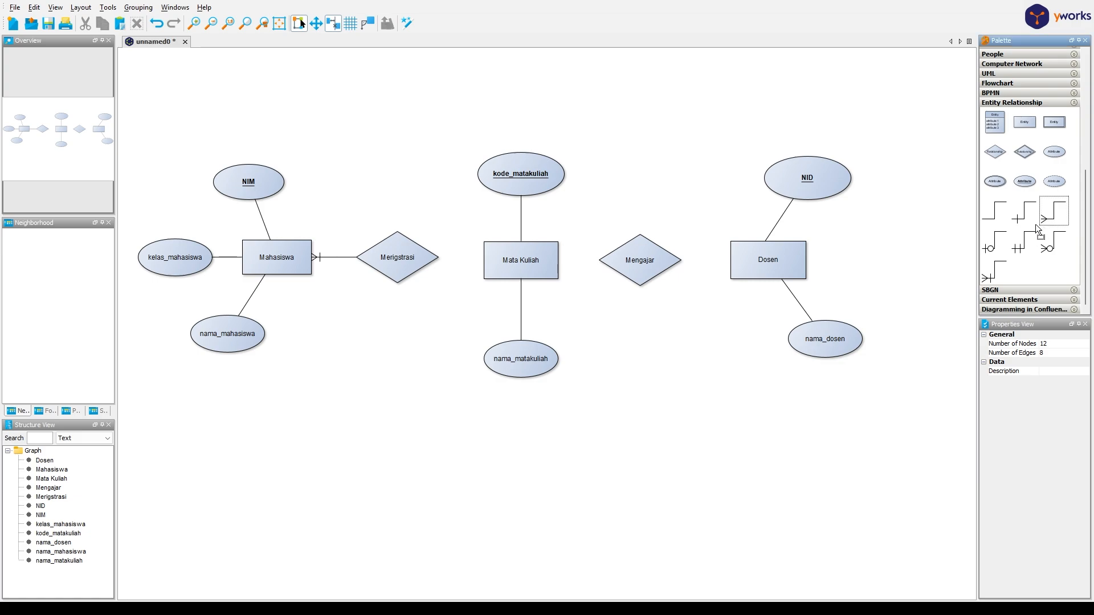
pyautogui.moveTo(778, 251); pyautogui.dragTo(397, 260)
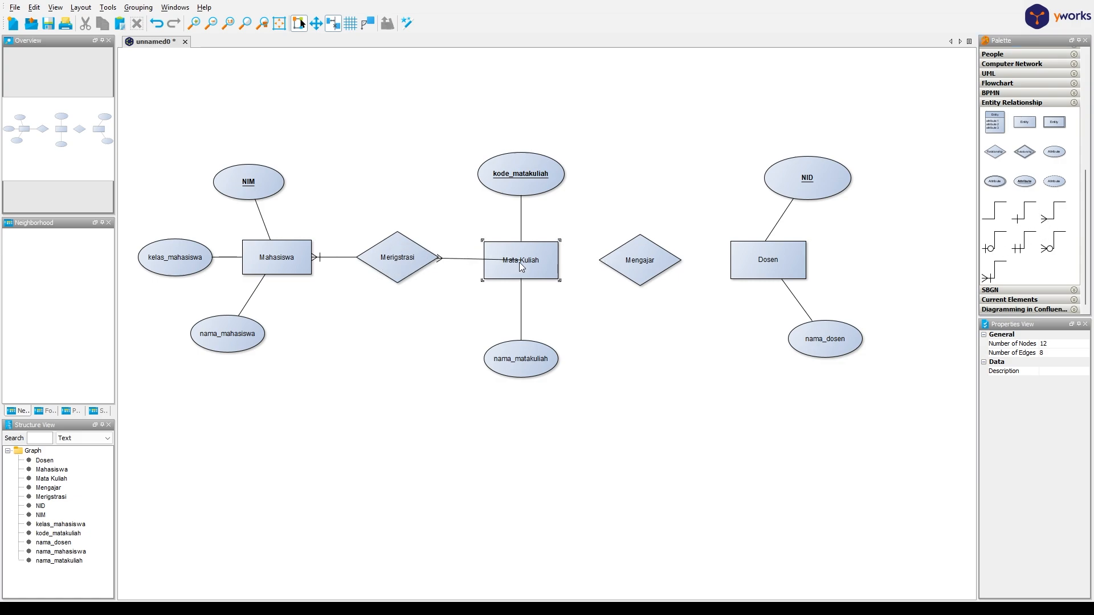
pyautogui.hotkey('ctrl', 'z')
pyautogui.click(487, 265)
pyautogui.hotkey('ctrl', 'z')
# Step: Connect Mata Kuliah to the Merigstrasi diamond with a plain crow's-foot edge, its crow's foot at Mata Kuliah
pyautogui.moveTo(996, 280); pyautogui.dragTo(414, 260)
pyautogui.click(288, 258)
pyautogui.click(1057, 217)
pyautogui.moveTo(520, 260)
pyautogui.mouseDown()
pyautogui.moveTo(393, 260)
pyautogui.moveTo(436, 262)
pyautogui.mouseUp()
# Step: Connect Dosen to Mengajar with a double-bar edge and Mata Kuliah to Mengajar with a (1,N) edge, the symbols at the entities
pyautogui.click(1029, 251)
pyautogui.moveTo(761, 261); pyautogui.dragTo(675, 267)
pyautogui.click(1048, 216)
pyautogui.moveTo(647, 259); pyautogui.dragTo(1054, 229)
pyautogui.rightClick(913, 261)
pyautogui.click(988, 278)
pyautogui.moveTo(552, 270); pyautogui.dragTo(607, 266)
pyautogui.click(259, 189)
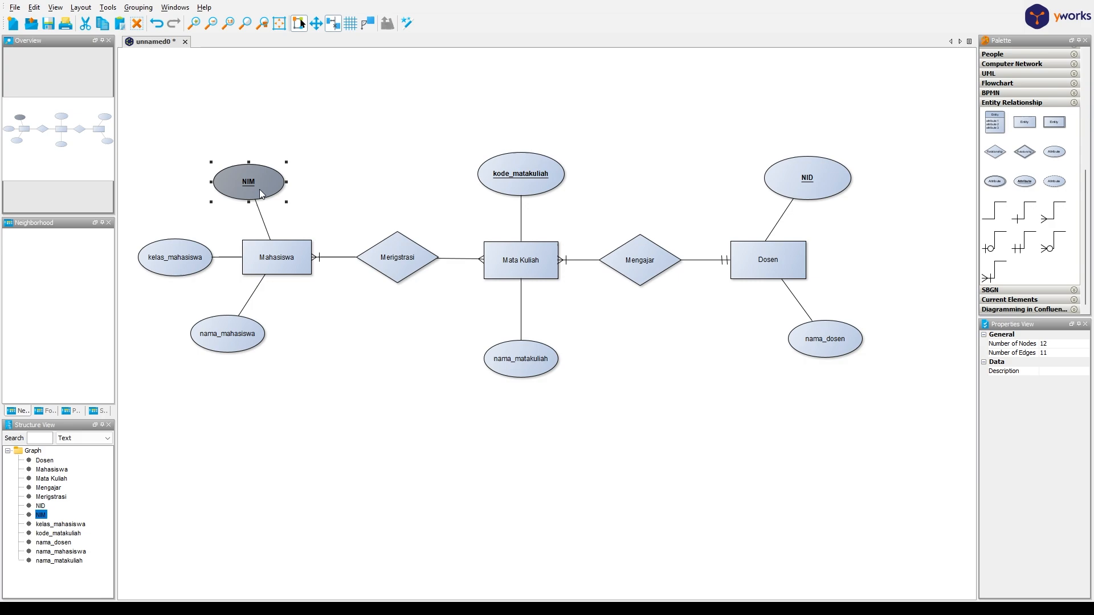
pyautogui.click(494, 177)
pyautogui.click(386, 323)
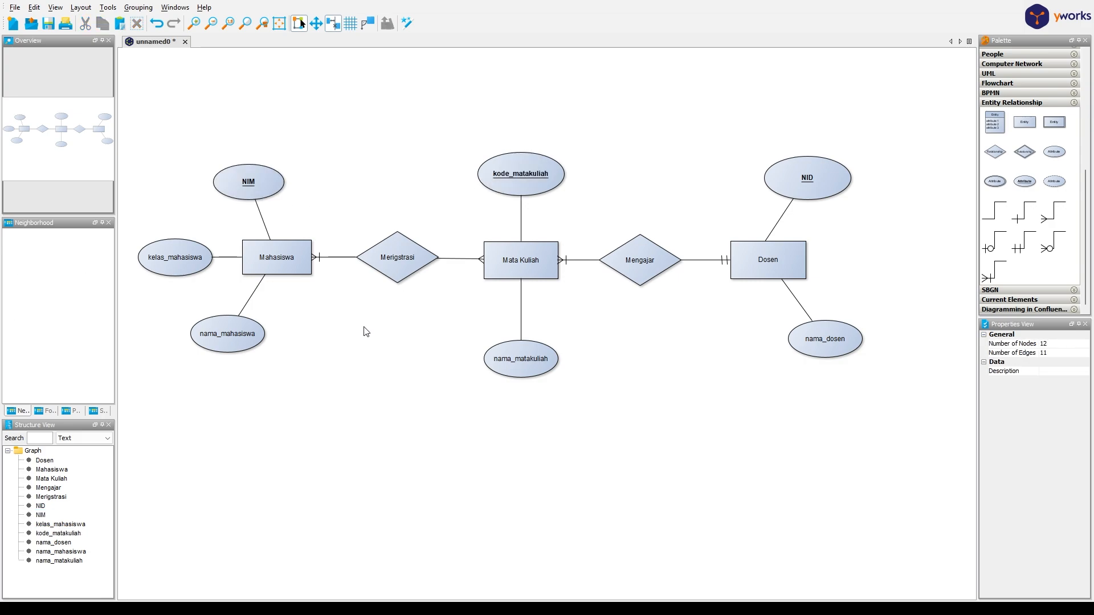
# Step: Add an entity labelled Registrasi Matakuliah below the Merigstrasi diamond and enlarge it to 162 by 81
pyautogui.moveTo(1024, 122); pyautogui.dragTo(367, 354)
pyautogui.doubleClick(367, 355)
pyautogui.write('R')
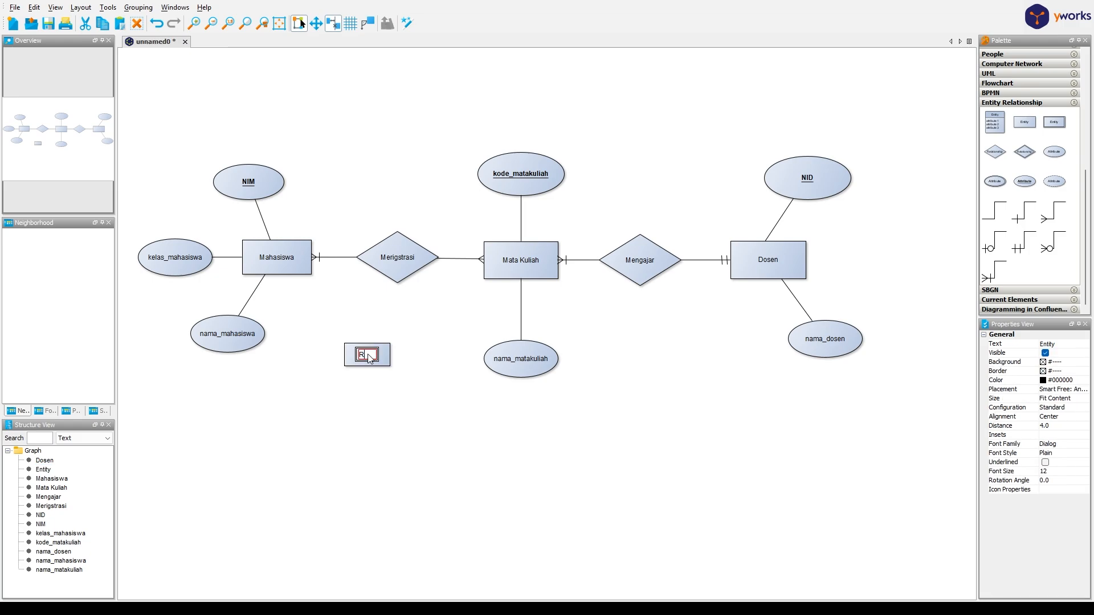
pyautogui.write('egistrasi Matakuliah')
pyautogui.press('Return')
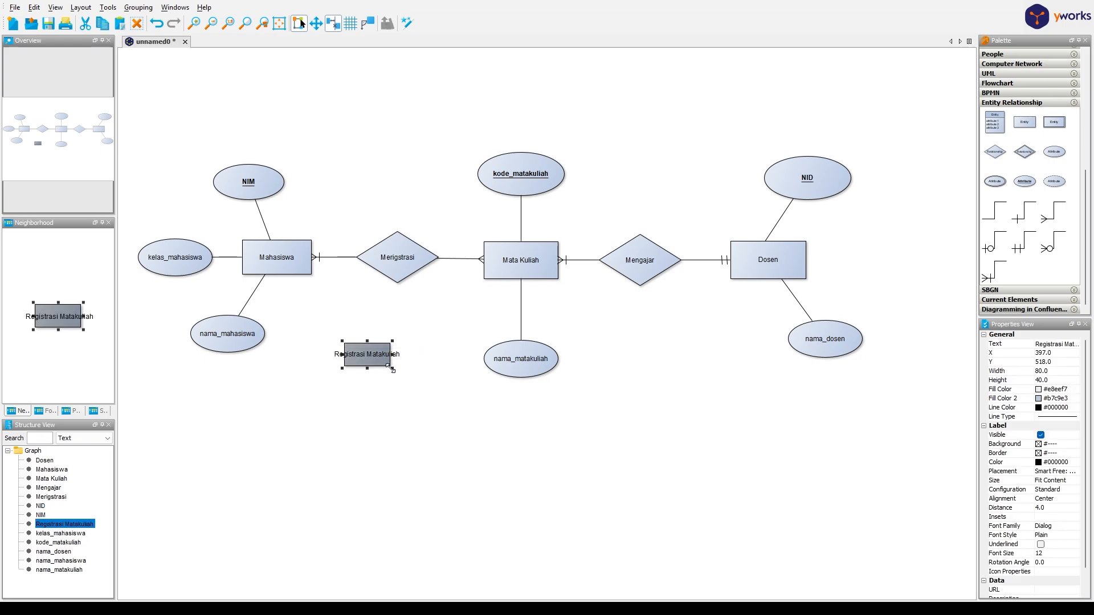
pyautogui.moveTo(393, 369); pyautogui.dragTo(439, 393)
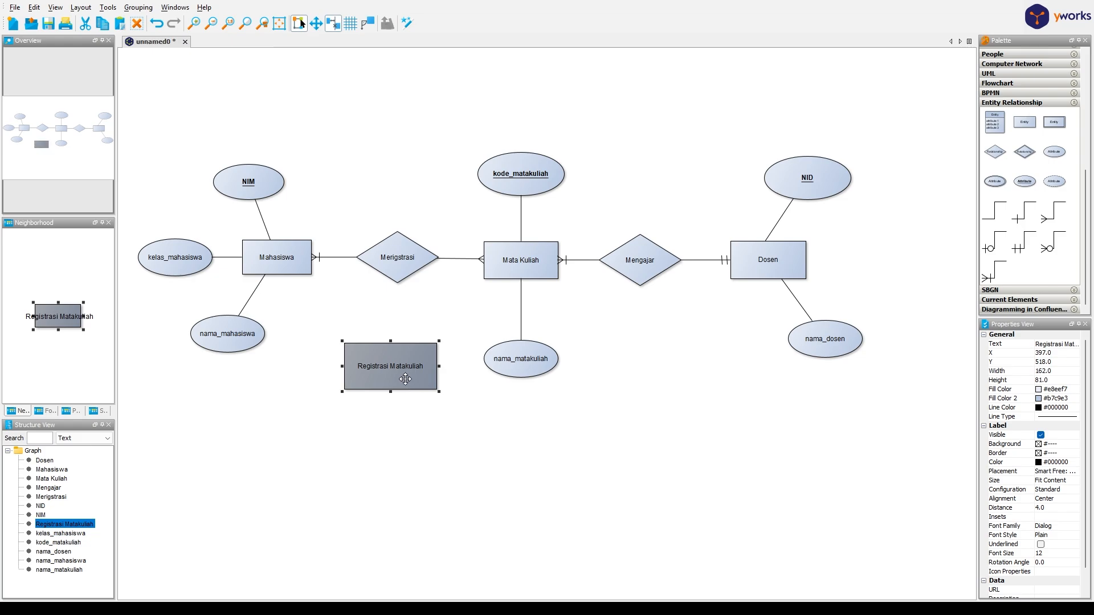
pyautogui.click(398, 413)
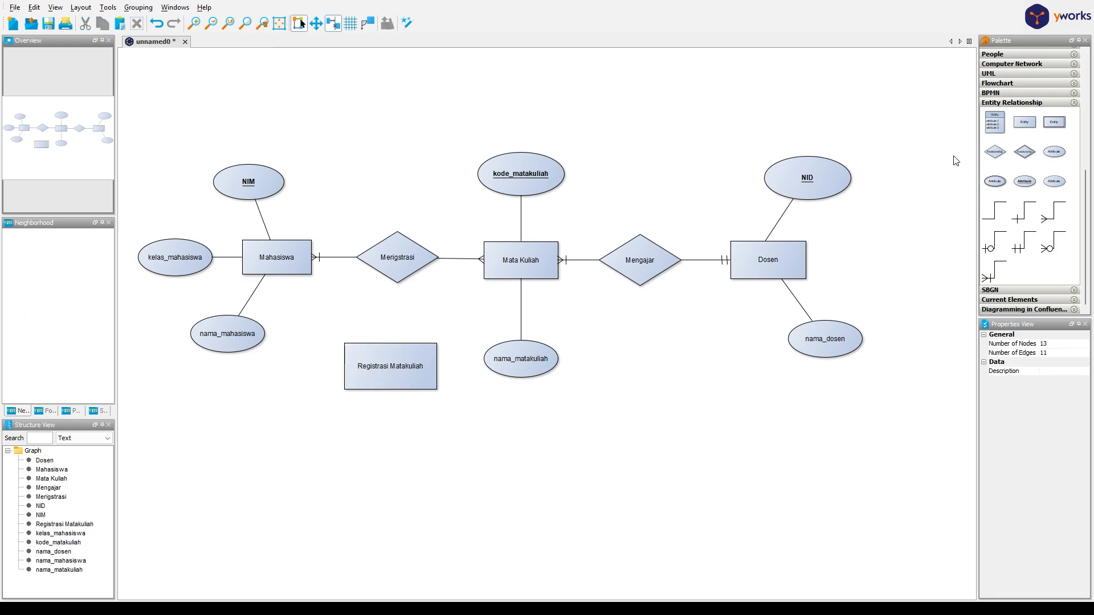
# Step: Place copies of the NIM and kode_matakuliah key attributes side by side below the Registrasi Matakuliah entity
pyautogui.click(258, 182)
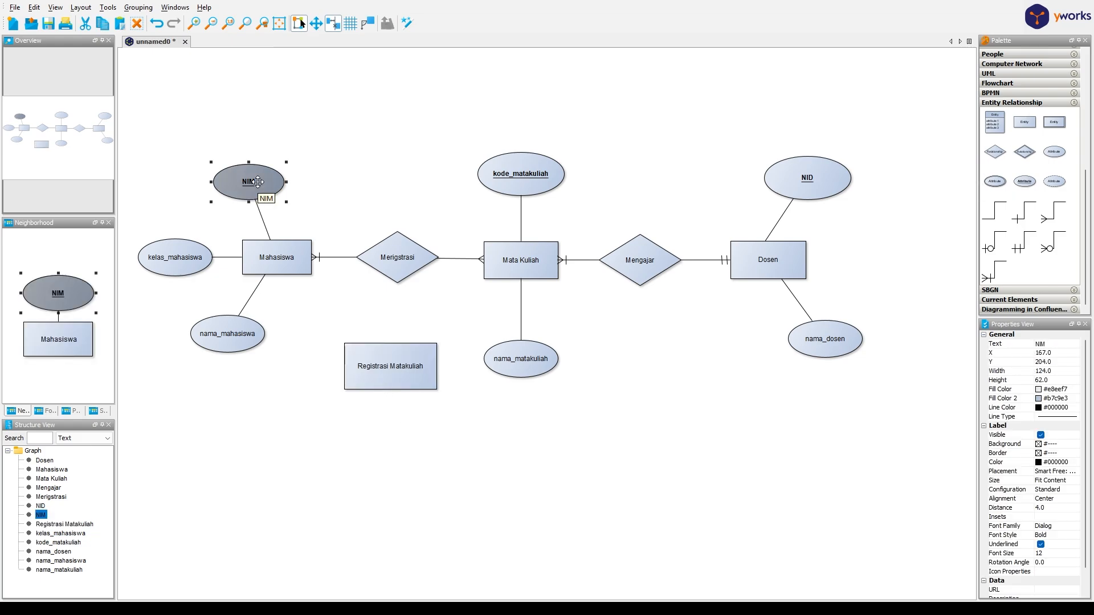
pyautogui.hotkey('ctrl', 'c')
pyautogui.hotkey('ctrl', 'v')
pyautogui.moveTo(263, 193); pyautogui.dragTo(318, 447)
pyautogui.click(511, 171)
pyautogui.hotkey('ctrl', 'c')
pyautogui.hotkey('ctrl', 'v')
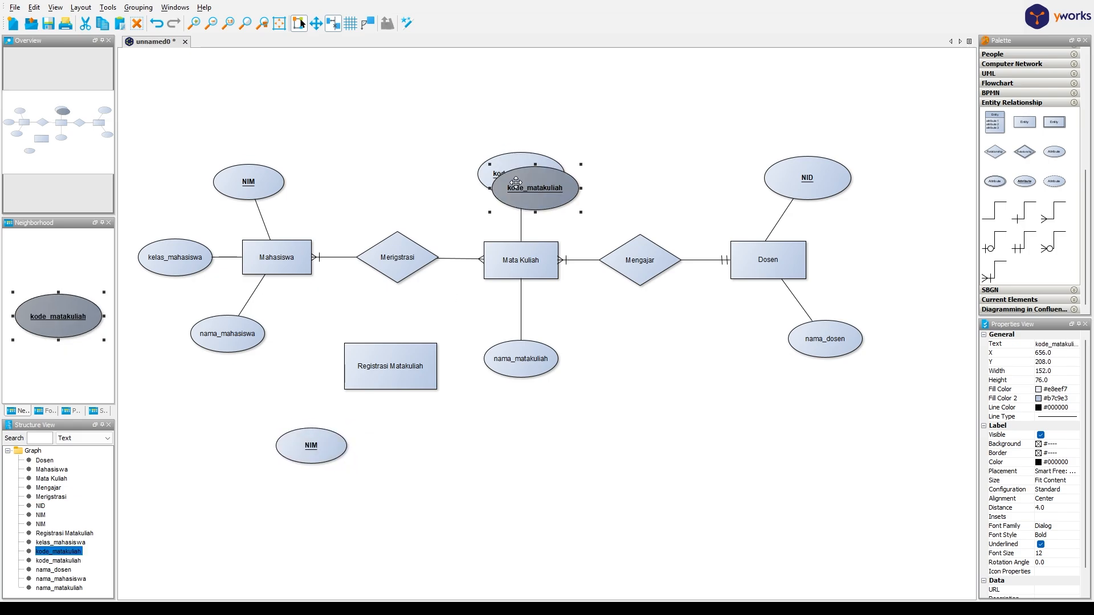
pyautogui.moveTo(523, 191); pyautogui.dragTo(452, 451)
pyautogui.click(587, 423)
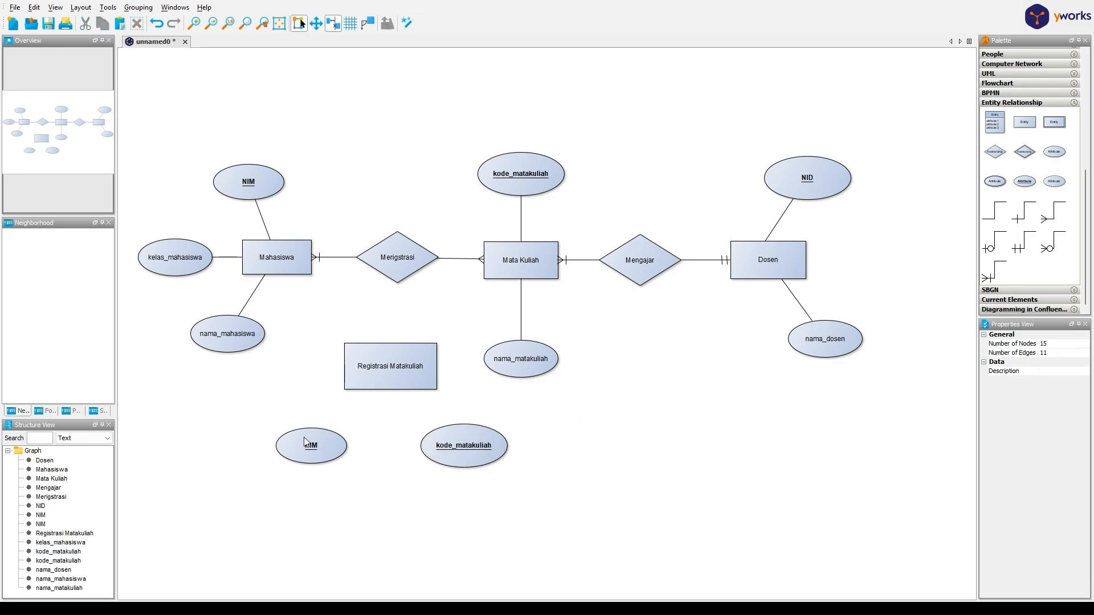
# Step: Connect the copied NIM and kode_matakuliah attributes to Registrasi Matakuliah with plain edges
pyautogui.moveTo(353, 394); pyautogui.dragTo(360, 386)
pyautogui.hotkey('ctrl', 'z')
pyautogui.moveTo(322, 438); pyautogui.dragTo(381, 389)
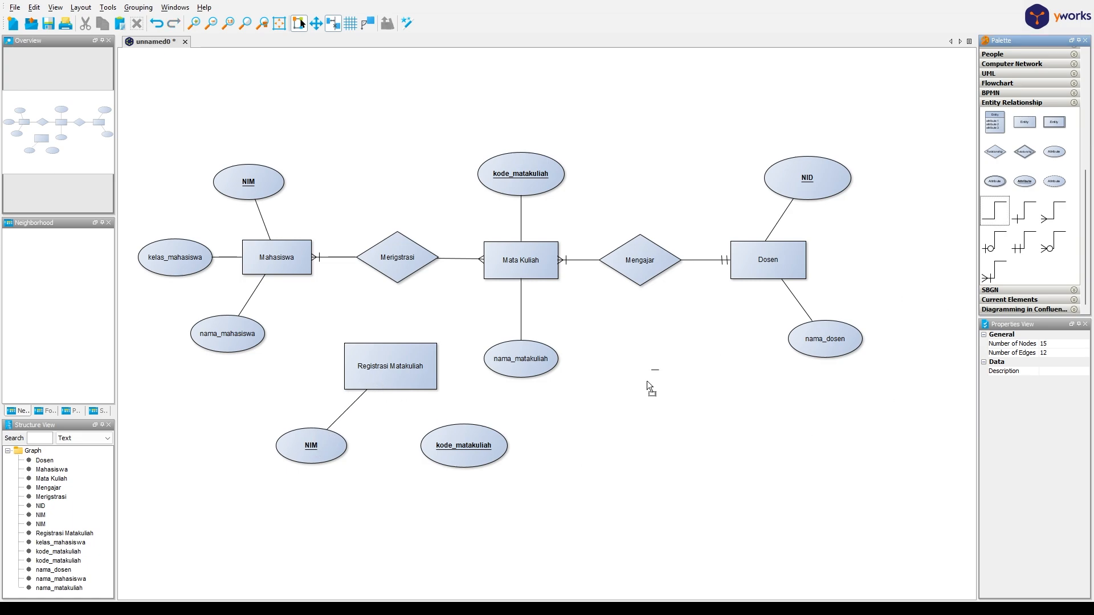
pyautogui.moveTo(443, 442); pyautogui.dragTo(401, 370)
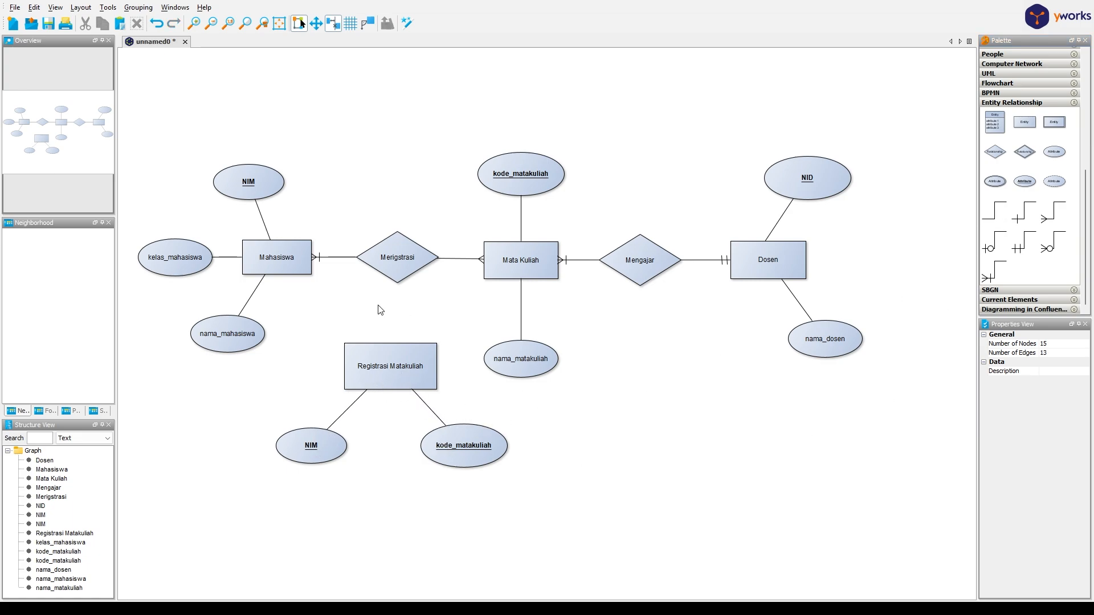
# Step: Move Mahasiswa, its three attributes and the Merigstrasi diamond together farther away from Mata Kuliah
pyautogui.click(341, 260)
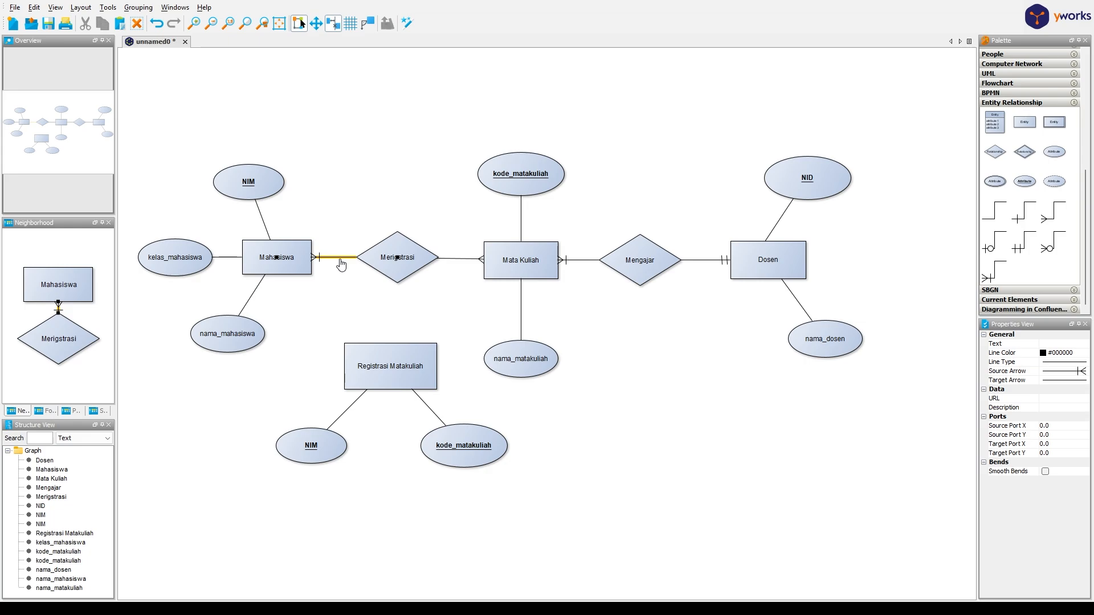
pyautogui.click(398, 246)
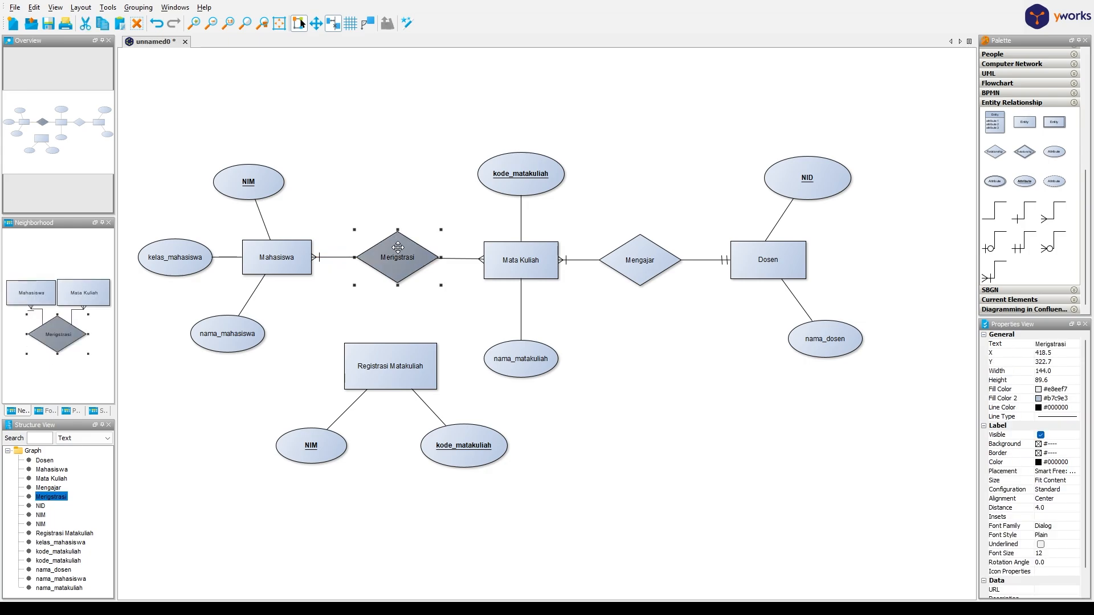
pyautogui.moveTo(420, 318); pyautogui.dragTo(161, 152)
pyautogui.moveTo(293, 347); pyautogui.dragTo(198, 283)
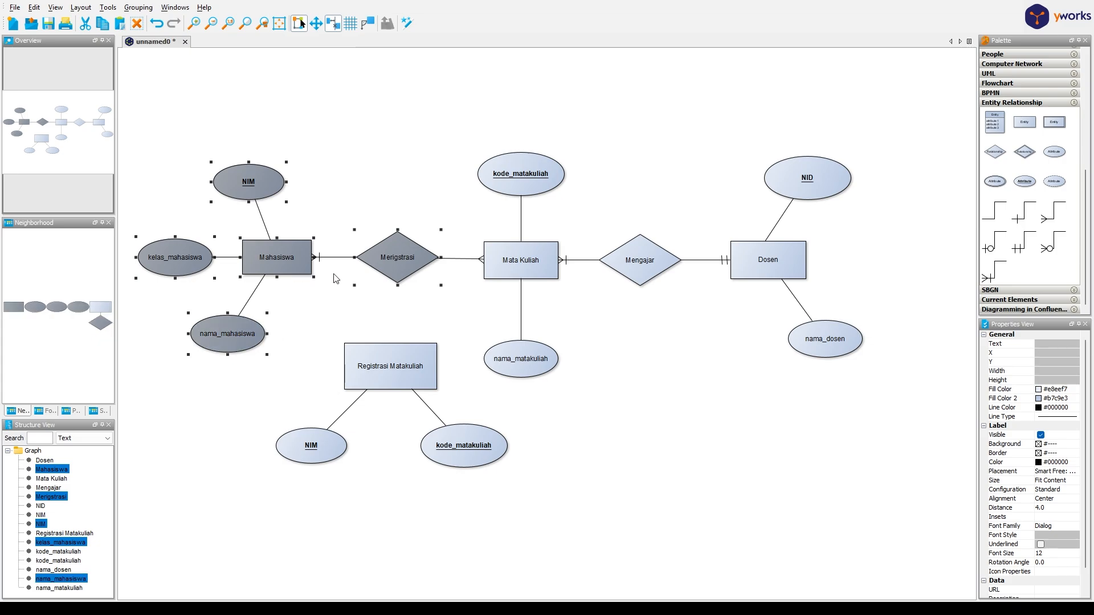
pyautogui.moveTo(398, 259); pyautogui.dragTo(299, 259)
pyautogui.scroll(-1, 254, 317)
pyautogui.moveTo(249, 335); pyautogui.dragTo(358, 310)
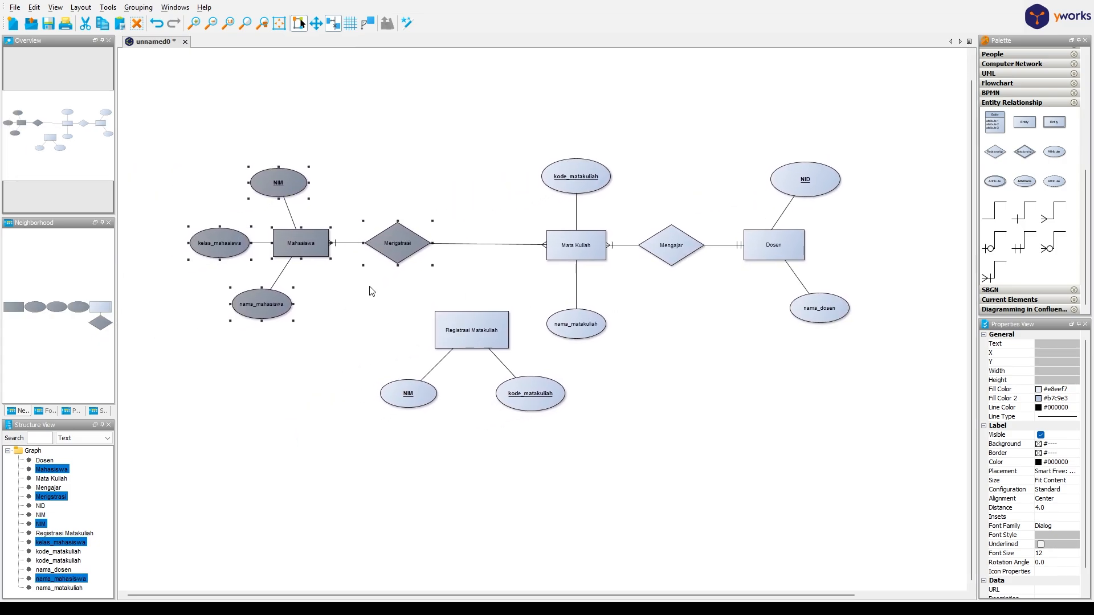
pyautogui.moveTo(402, 257); pyautogui.dragTo(356, 258)
# Step: Move Registrasi Matakuliah and its two attributes together to sit below the gap between Merigstrasi and Mata Kuliah
pyautogui.moveTo(416, 284); pyautogui.dragTo(520, 441)
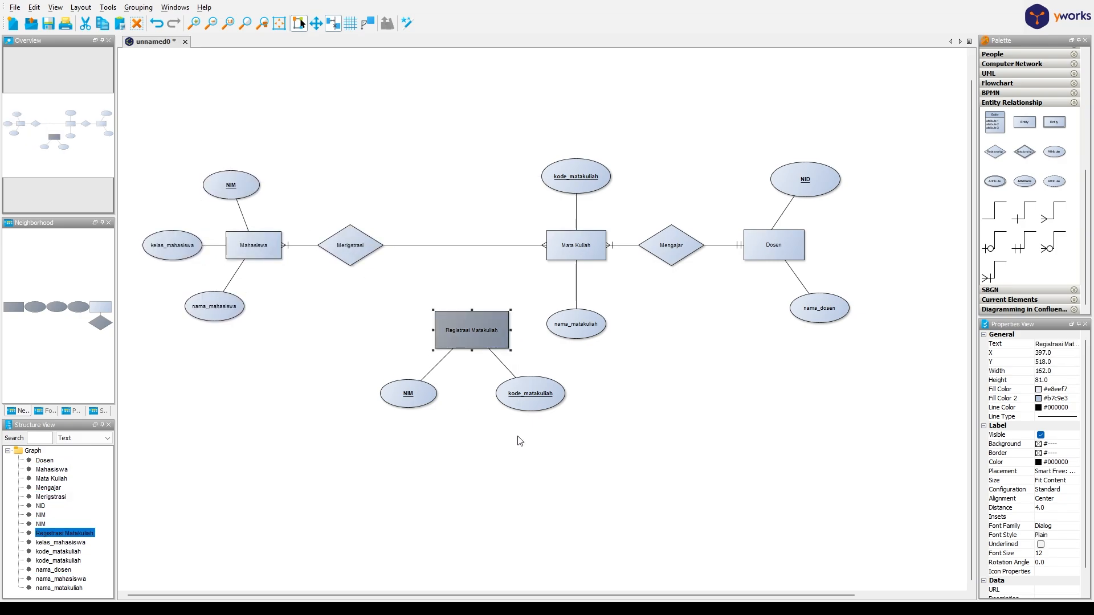
pyautogui.moveTo(380, 296); pyautogui.dragTo(579, 465)
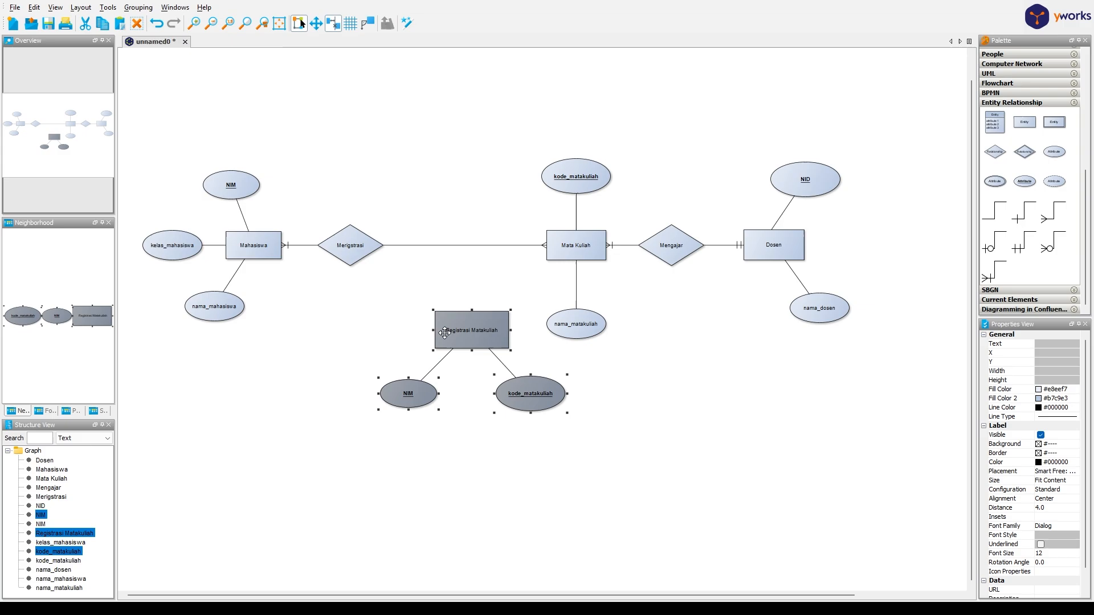
pyautogui.moveTo(445, 332); pyautogui.dragTo(372, 348)
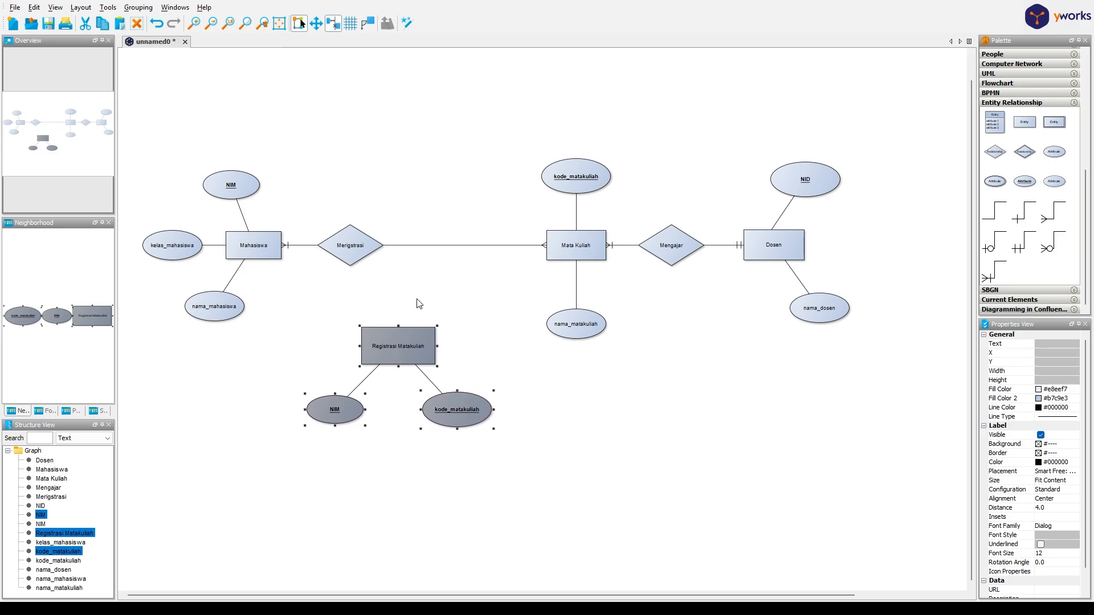
# Step: Place a copy of the Merigstrasi diamond between Merigstrasi and Mata Kuliah and relabel it Diregistrasi
pyautogui.click(447, 246)
pyautogui.click(348, 248)
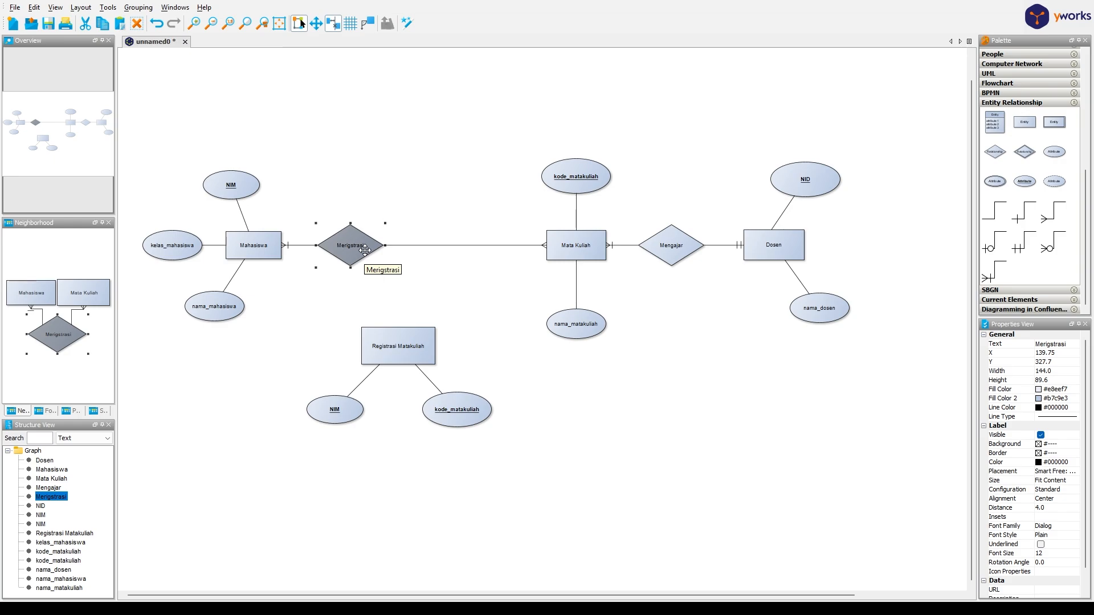
pyautogui.moveTo(364, 250); pyautogui.dragTo(469, 246)
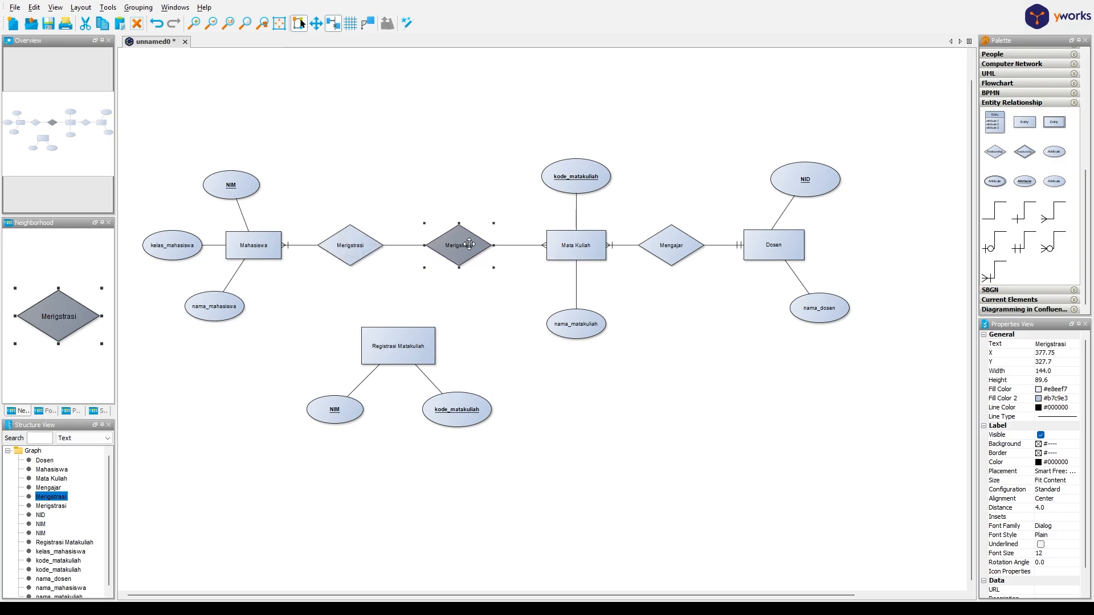
pyautogui.doubleClick(469, 245)
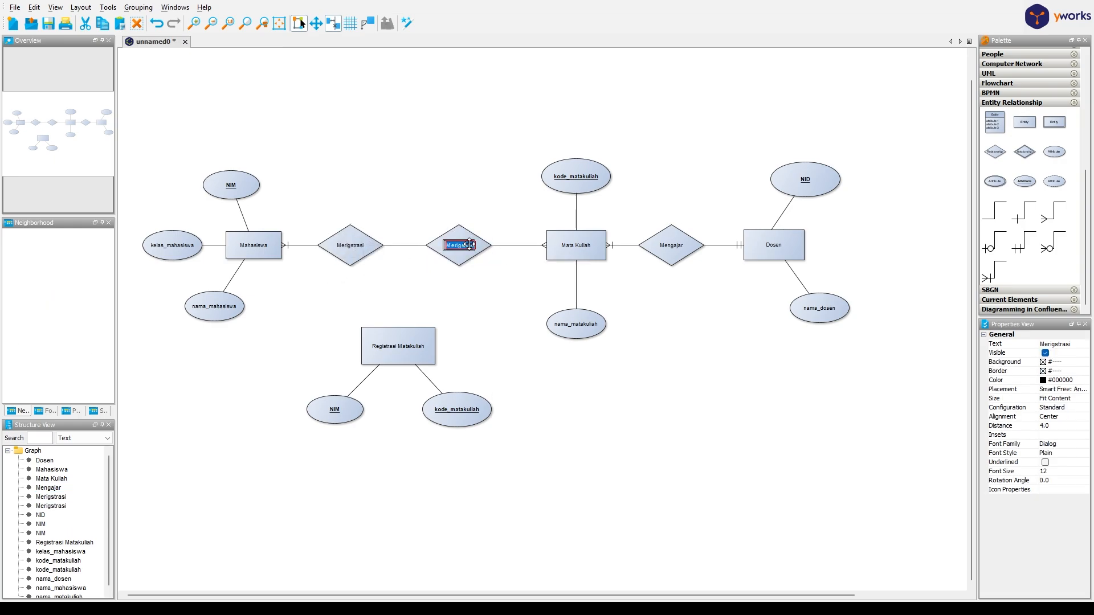
pyautogui.write('Direg')
pyautogui.click(474, 271)
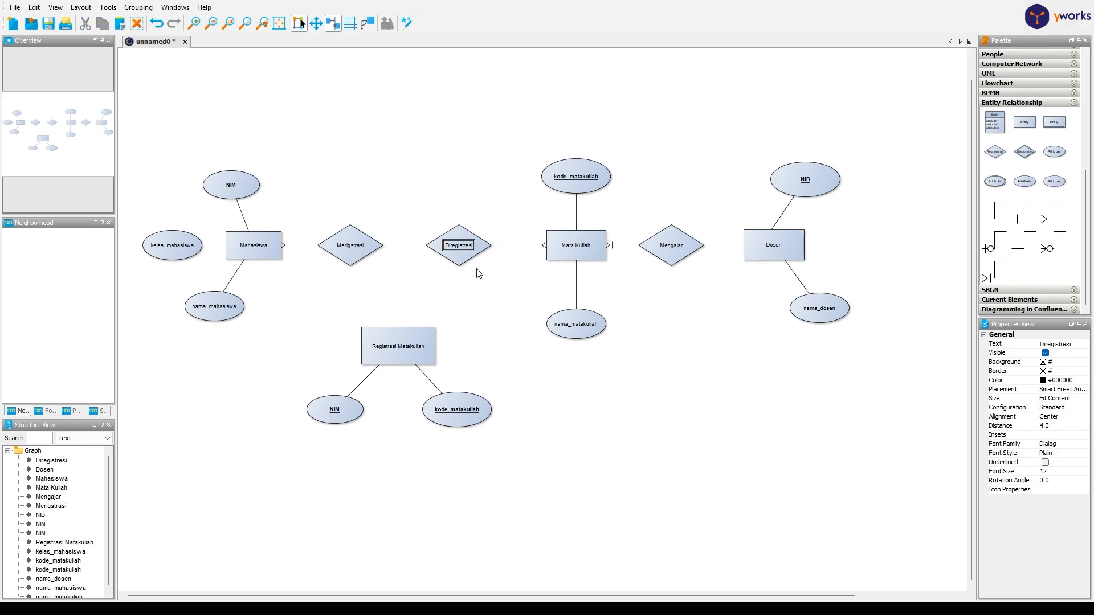
pyautogui.doubleClick(462, 246)
pyautogui.write('Diregistrasi')
pyautogui.click(478, 307)
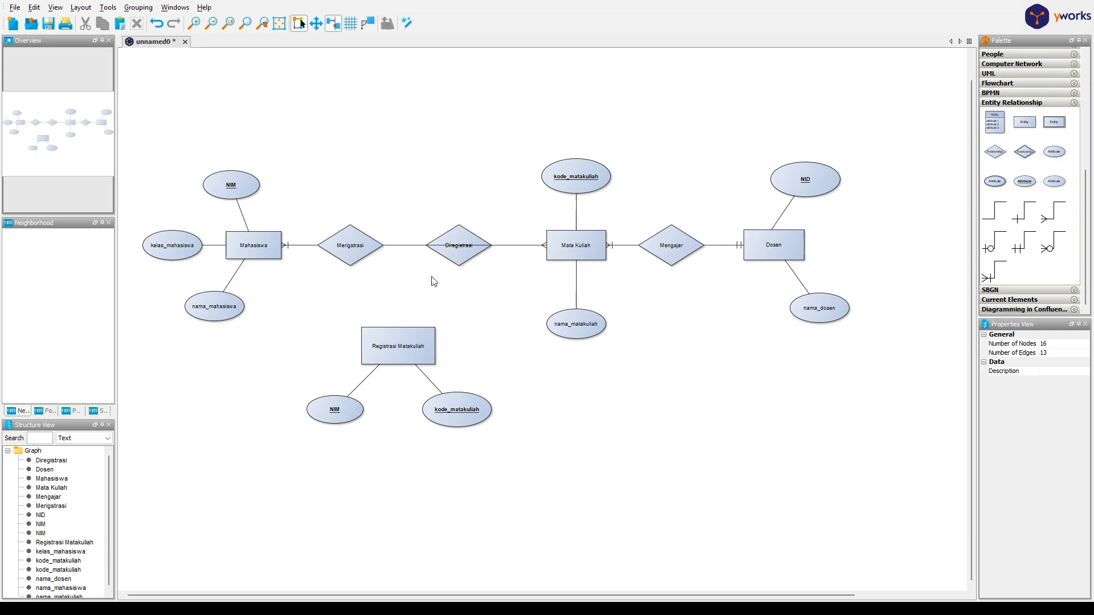
# Step: Delete both edges of the Merigstrasi diamond and reconnect Mahasiswa to it with a single-bar edge, the bar at Mahasiswa
pyautogui.click(420, 246)
pyautogui.press('Delete')
pyautogui.click(312, 246)
pyautogui.press('Delete')
pyautogui.click(1013, 224)
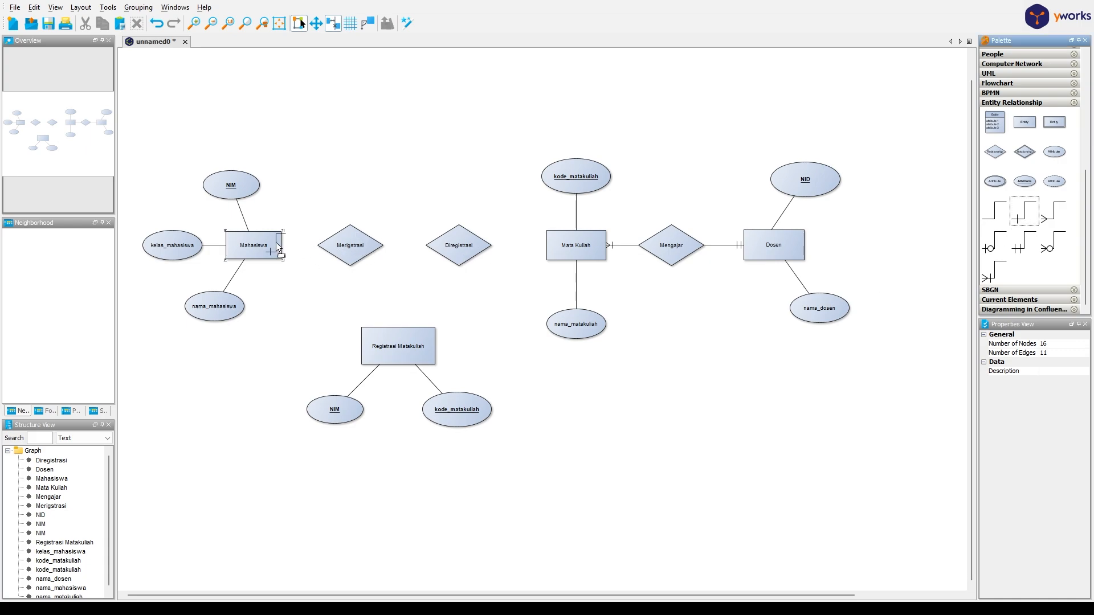
pyautogui.moveTo(275, 251); pyautogui.dragTo(340, 250)
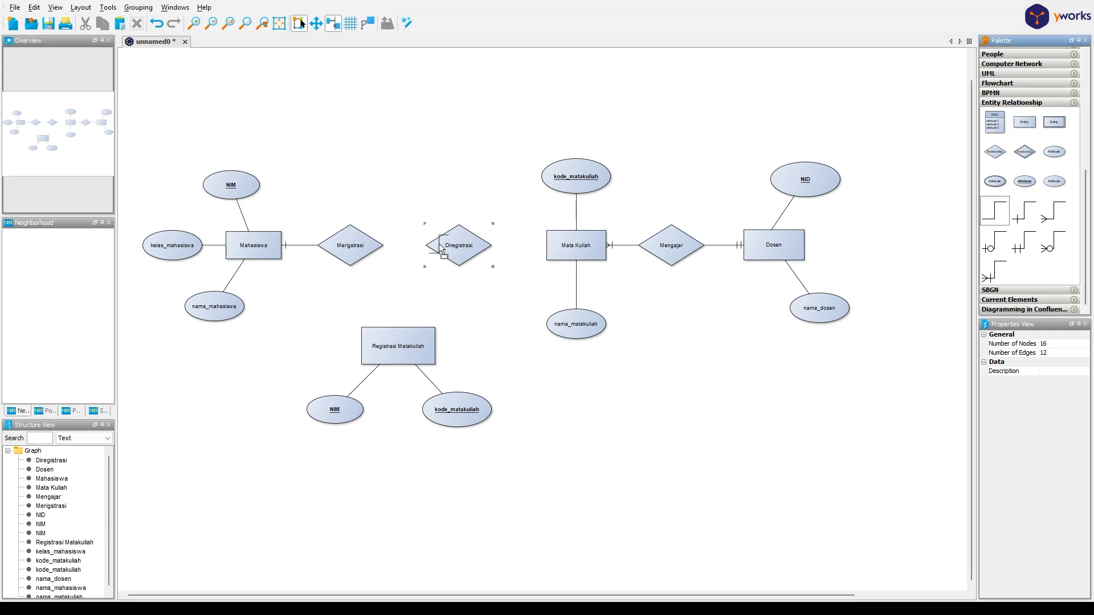
pyautogui.moveTo(359, 251)
pyautogui.mouseDown()
pyautogui.moveTo(389, 337)
pyautogui.moveTo(378, 272)
pyautogui.mouseUp()
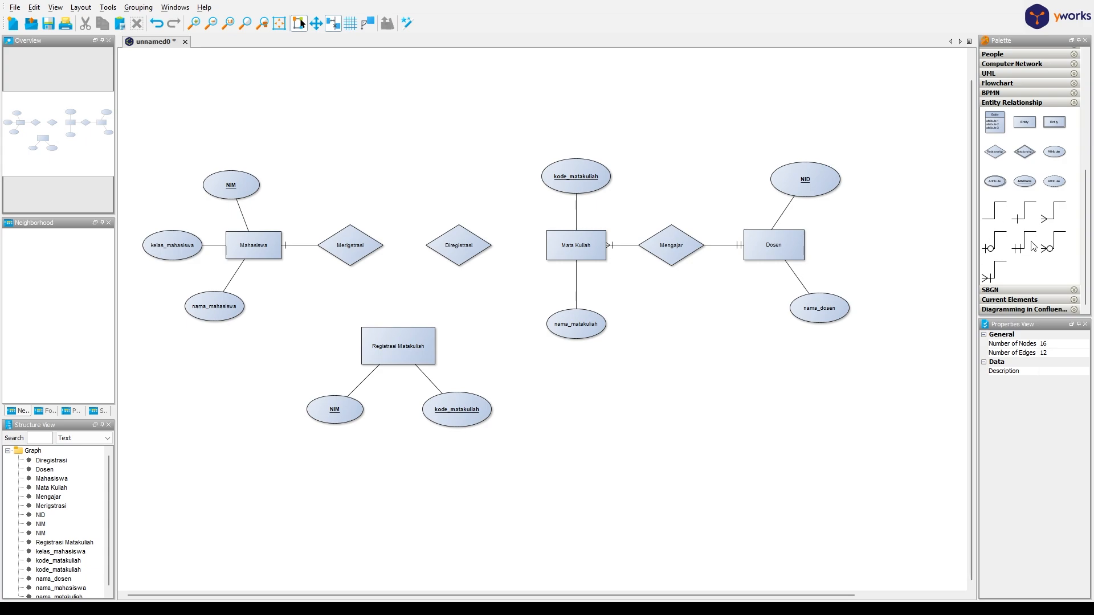
pyautogui.click(1054, 210)
pyautogui.moveTo(359, 254); pyautogui.dragTo(391, 330)
pyautogui.hotkey('ctrl', 'z')
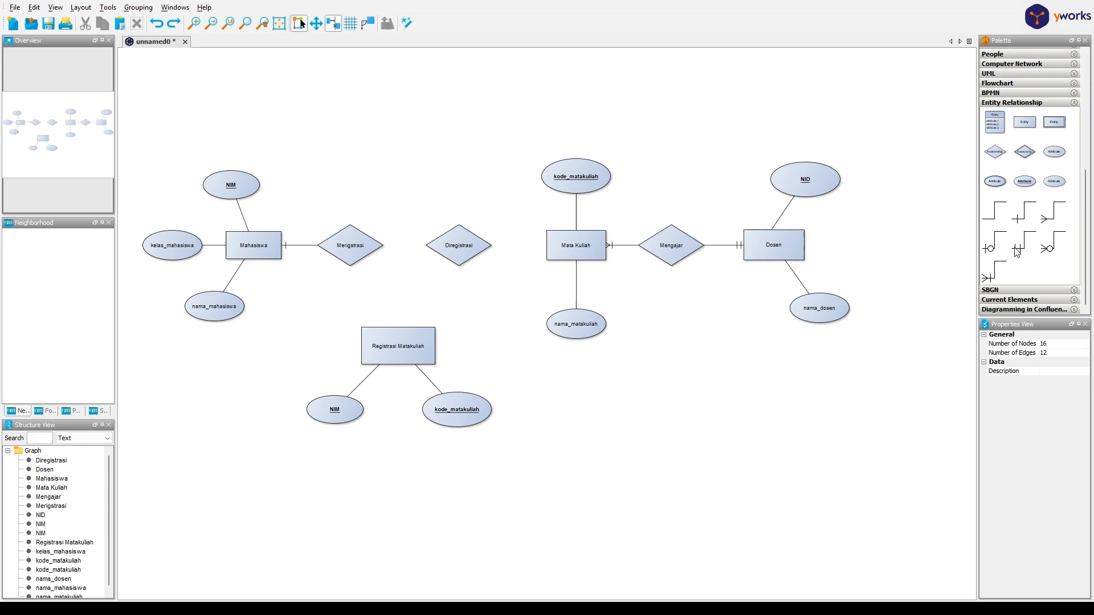
# Step: Connect Registrasi Matakuliah to the Merigstrasi and Diregistrasi diamonds with crow's-foot edges, the crow's feet at Registrasi Matakuliah
pyautogui.click(1054, 211)
pyautogui.moveTo(405, 307); pyautogui.dragTo(399, 333)
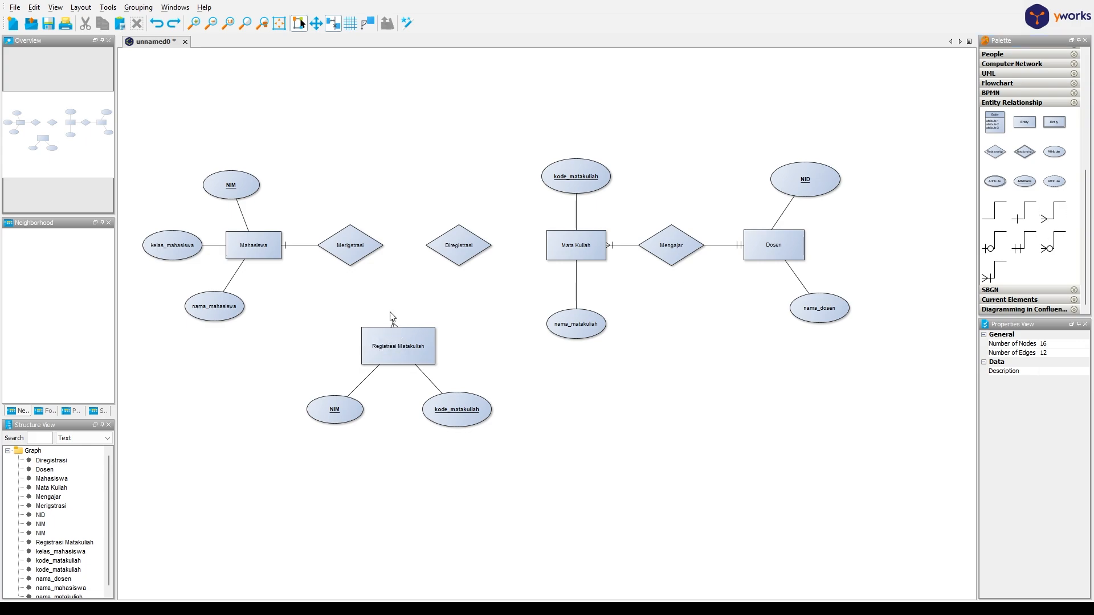
pyautogui.click(362, 256)
pyautogui.moveTo(1058, 216); pyautogui.dragTo(418, 342)
pyautogui.click(453, 258)
# Step: Connect Mata Kuliah to the Diregistrasi diamond with a single-bar edge, the bar at Mata Kuliah
pyautogui.moveTo(1025, 212); pyautogui.dragTo(581, 255)
pyautogui.click(491, 250)
pyautogui.click(679, 325)
# Step: Examine how Registrasi Matakuliah links to Mahasiswa and Mata Kuliah through the Merigstrasi and Diregistrasi relationships
pyautogui.click(359, 249)
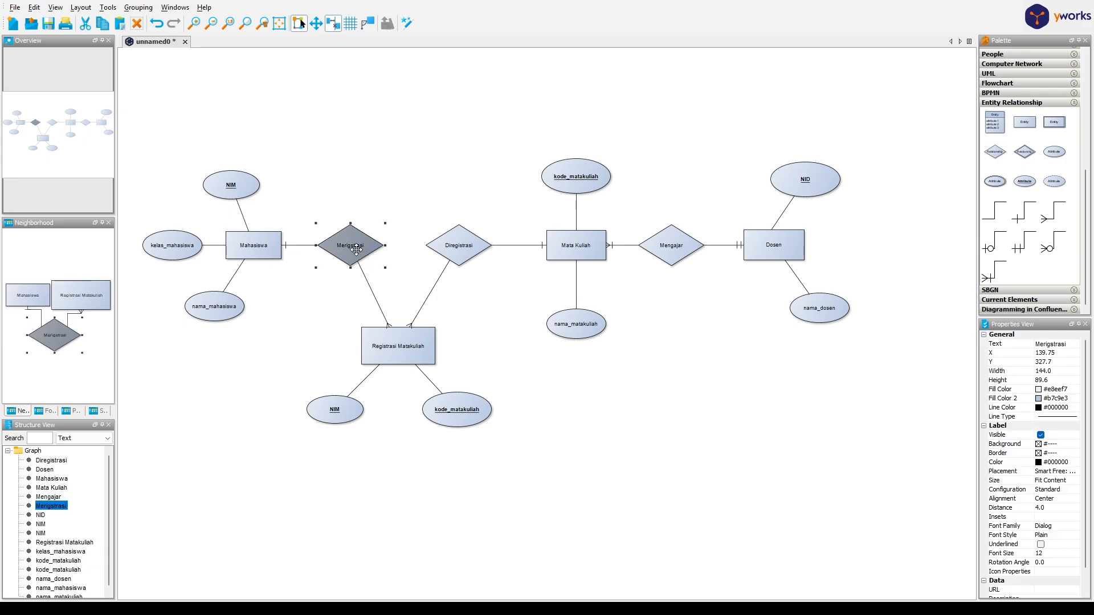
pyautogui.click(401, 341)
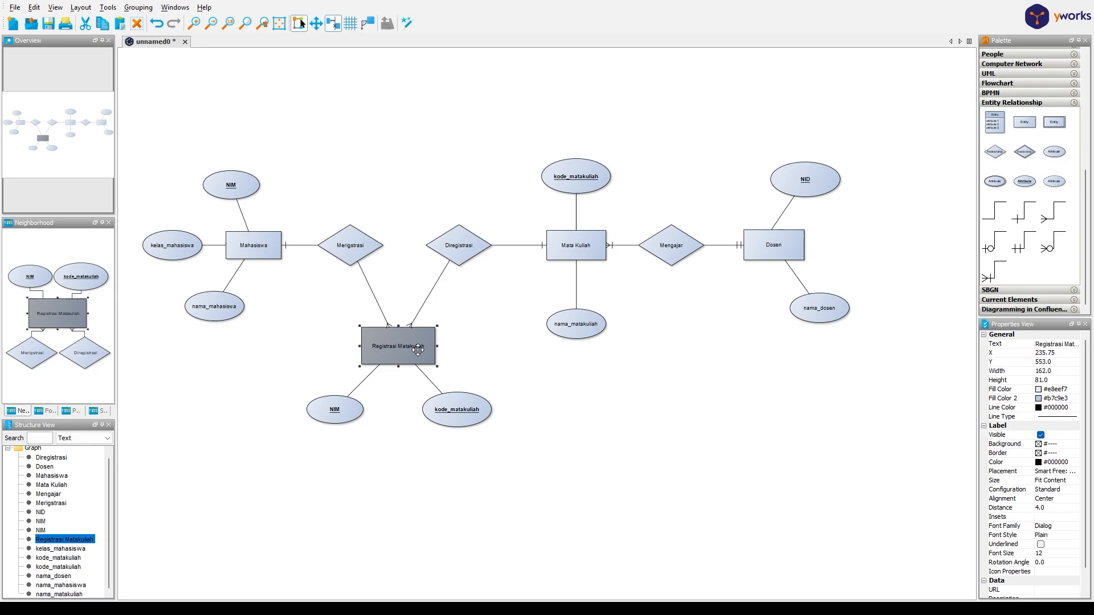
pyautogui.click(422, 291)
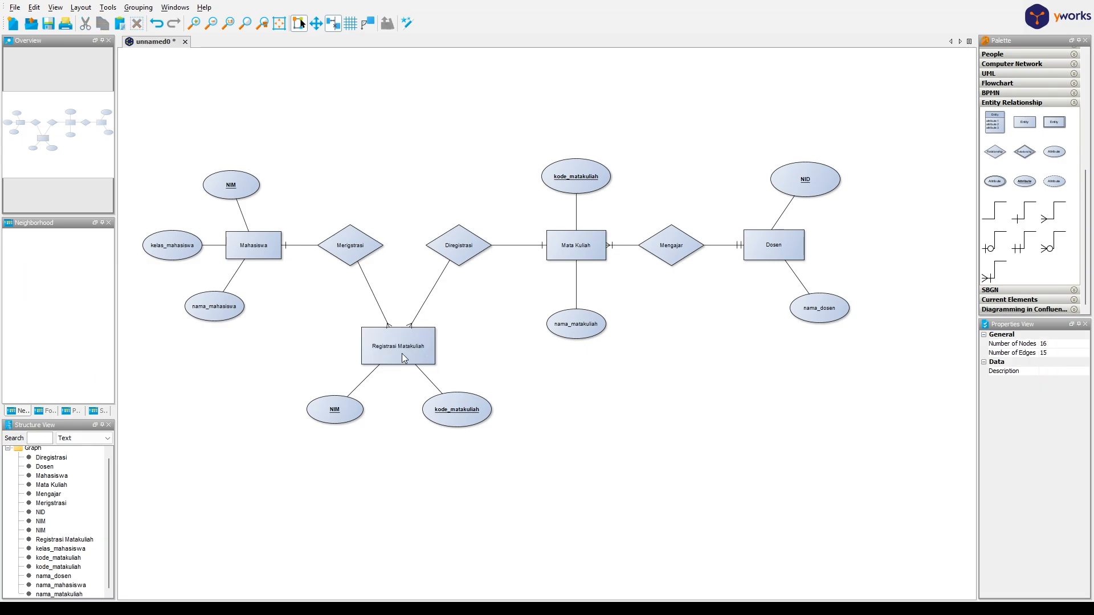
pyautogui.click(402, 352)
pyautogui.click(451, 329)
pyautogui.click(417, 352)
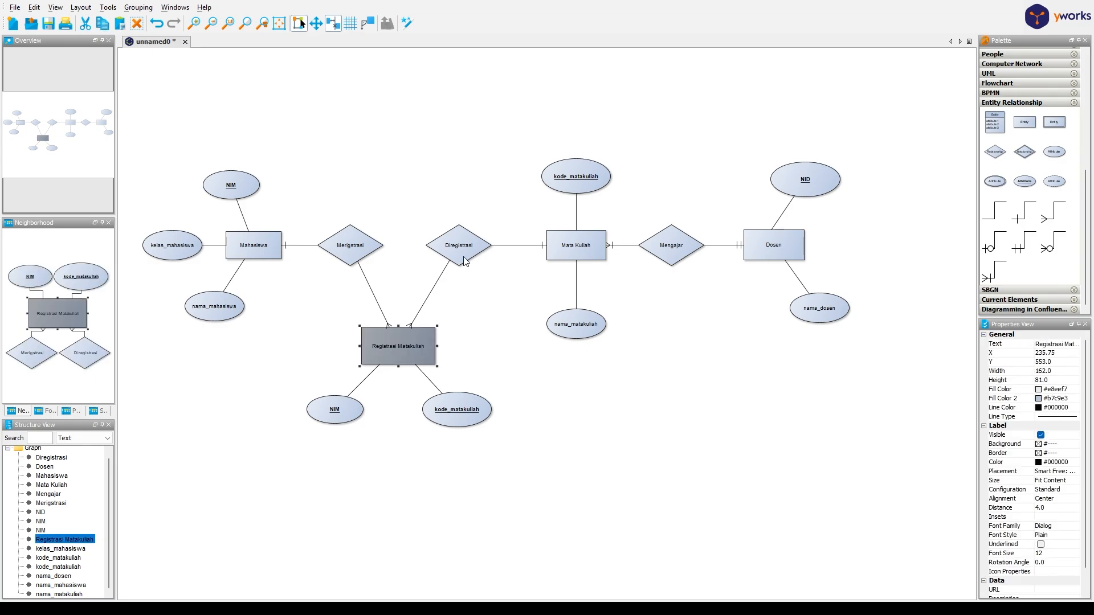
pyautogui.click(463, 257)
pyautogui.click(429, 342)
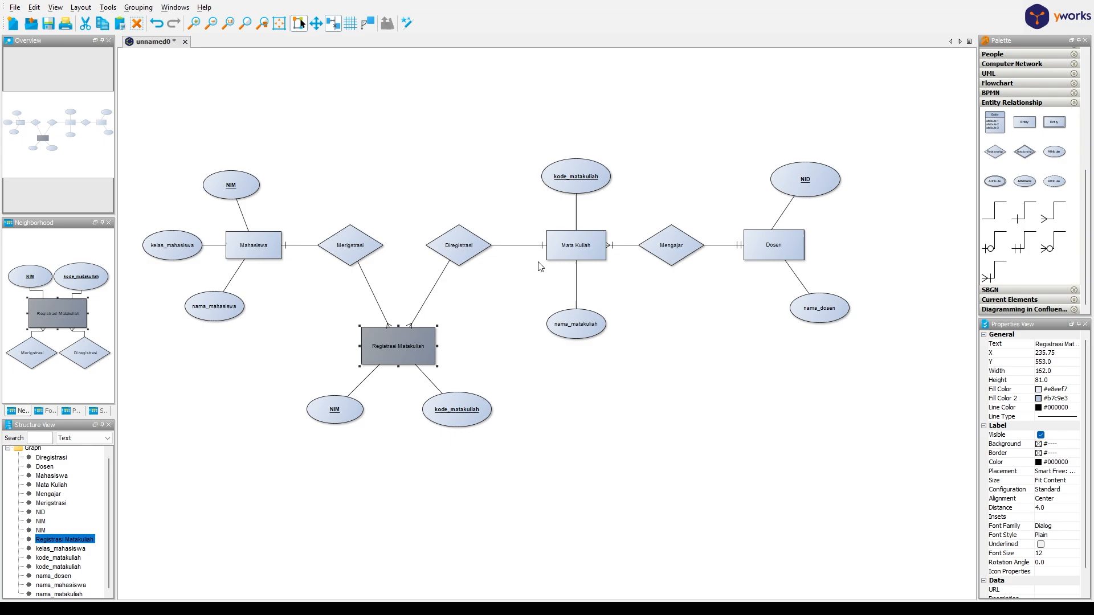
pyautogui.click(483, 268)
pyautogui.click(473, 244)
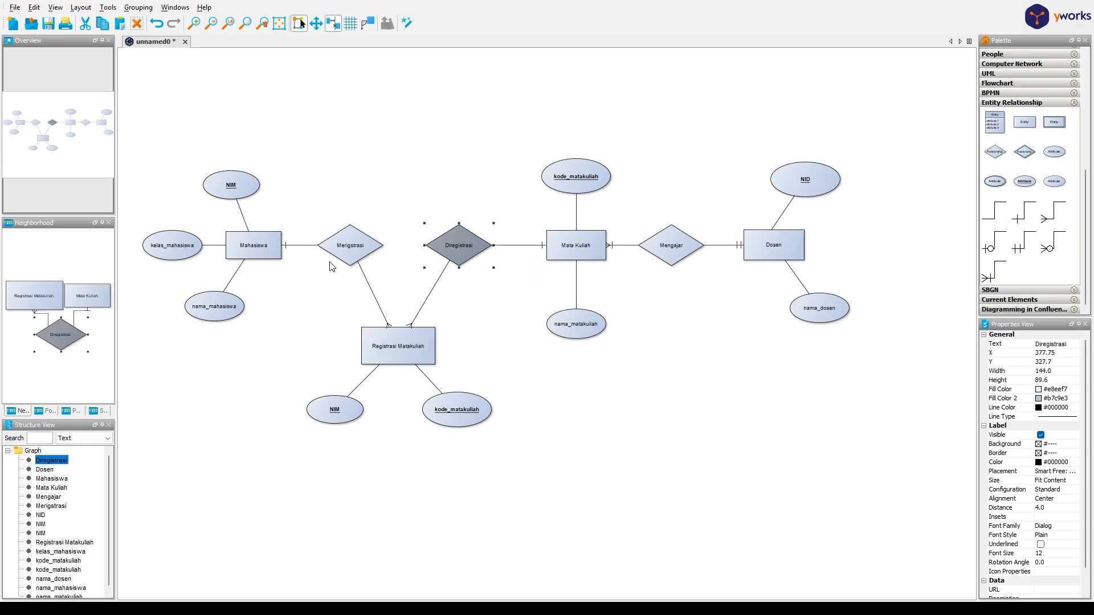
pyautogui.click(564, 256)
pyautogui.click(495, 310)
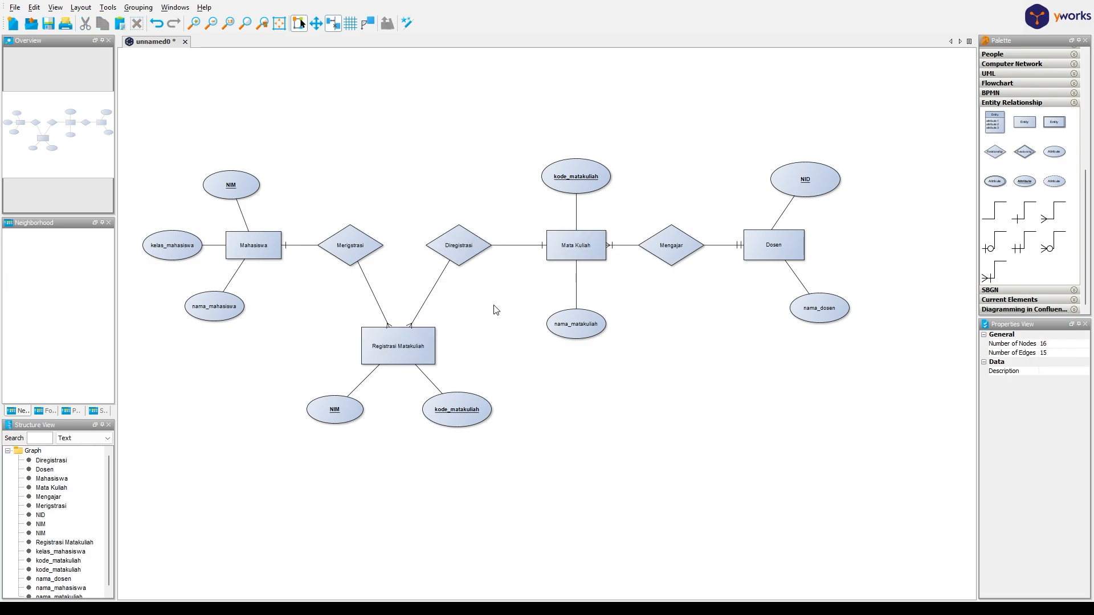